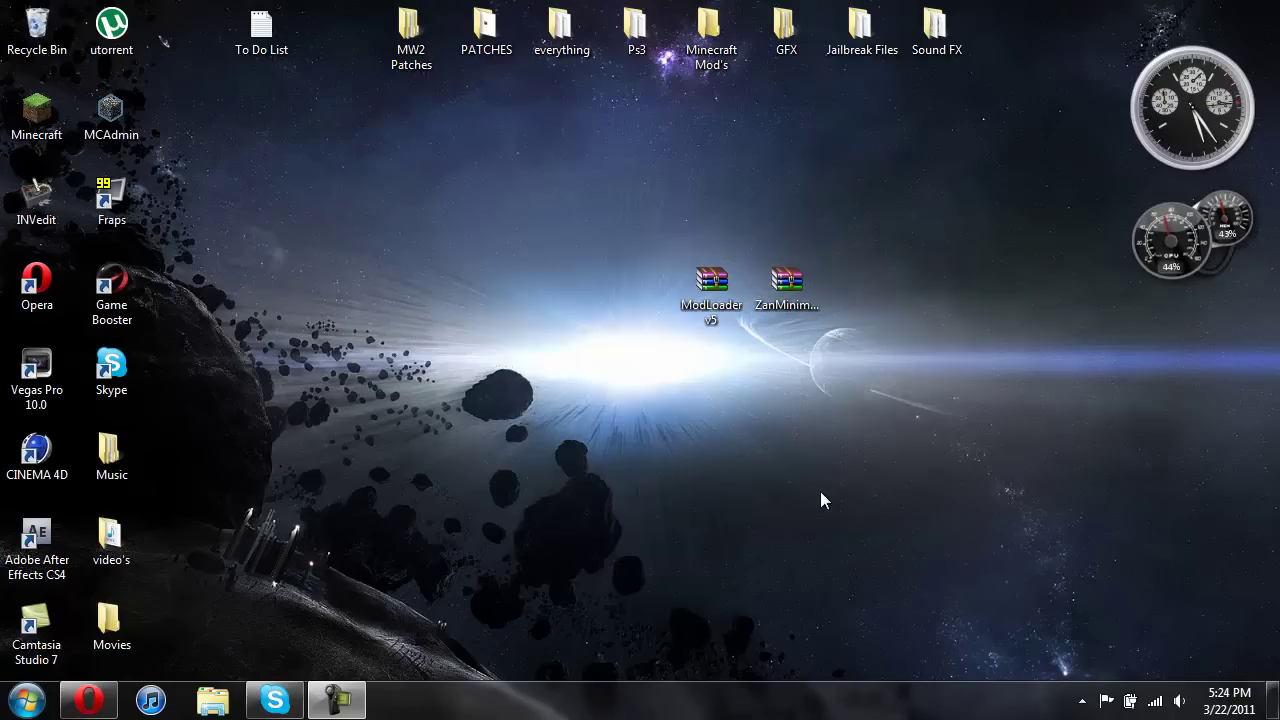
Launch Minecraft, log in, and load the Minecraft Mineshaft singleplayer world.
click(37, 115)
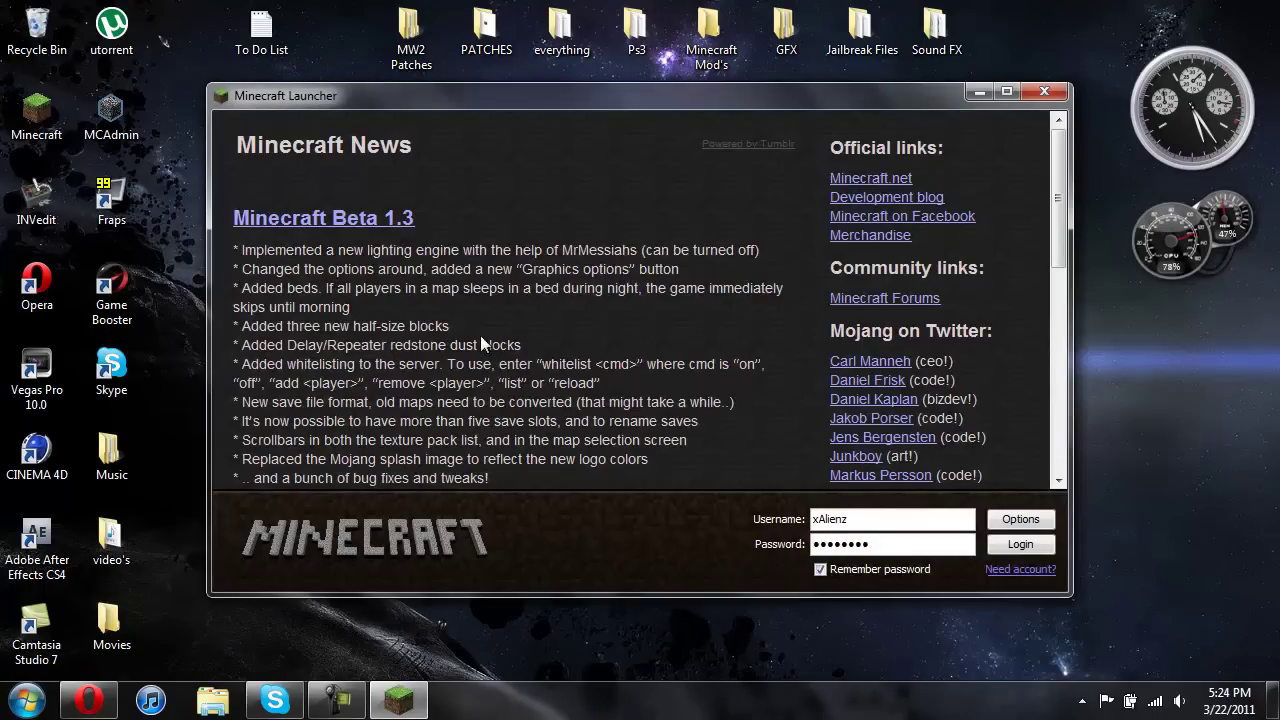
click(1033, 545)
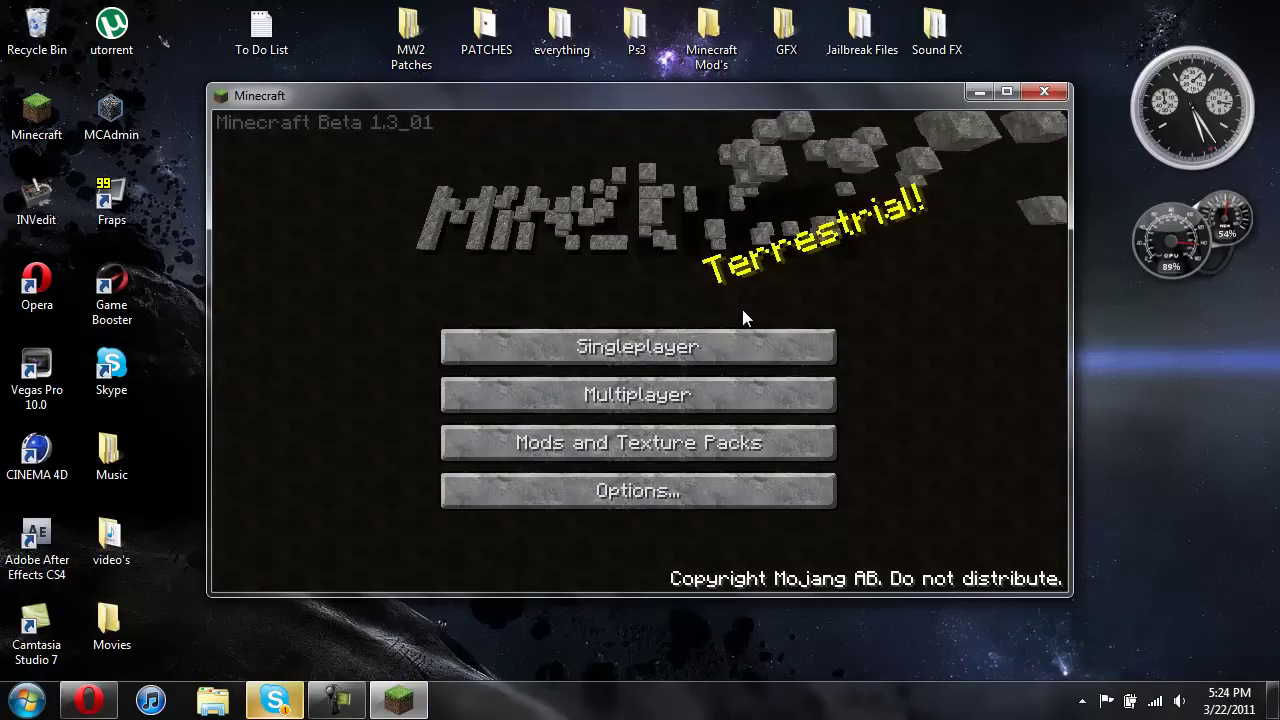
click(609, 349)
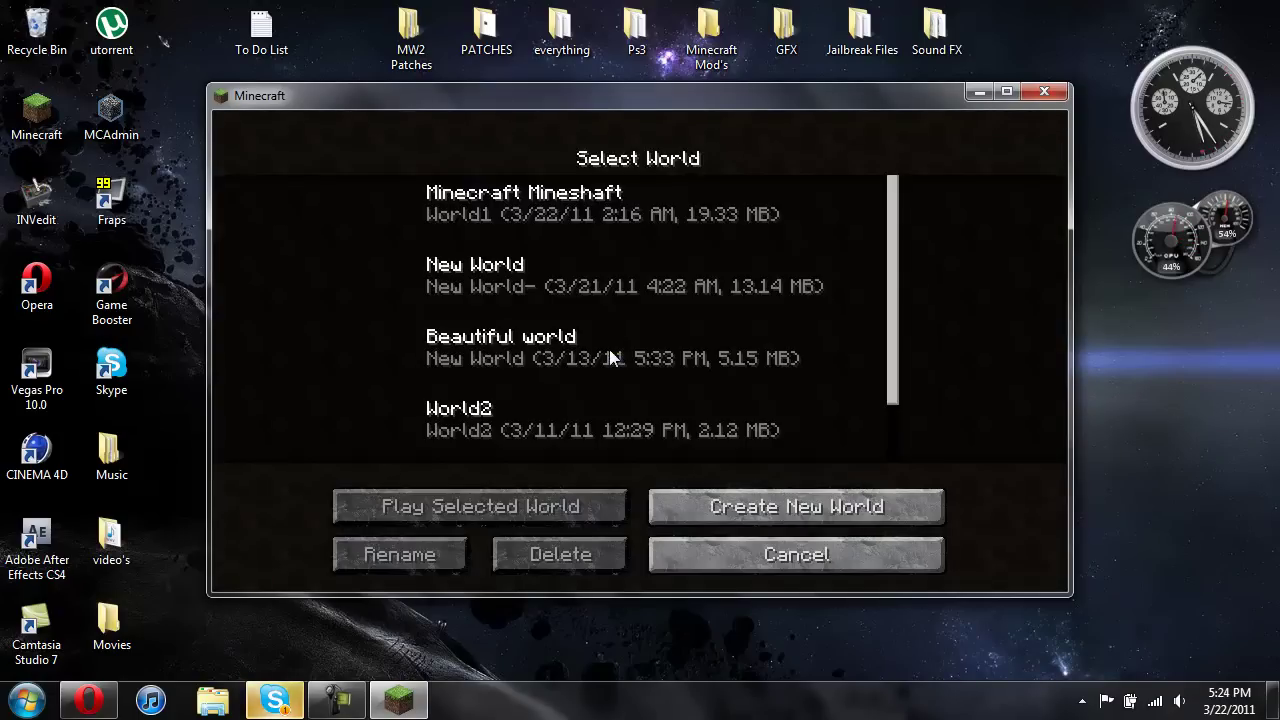
click(584, 222)
click(574, 517)
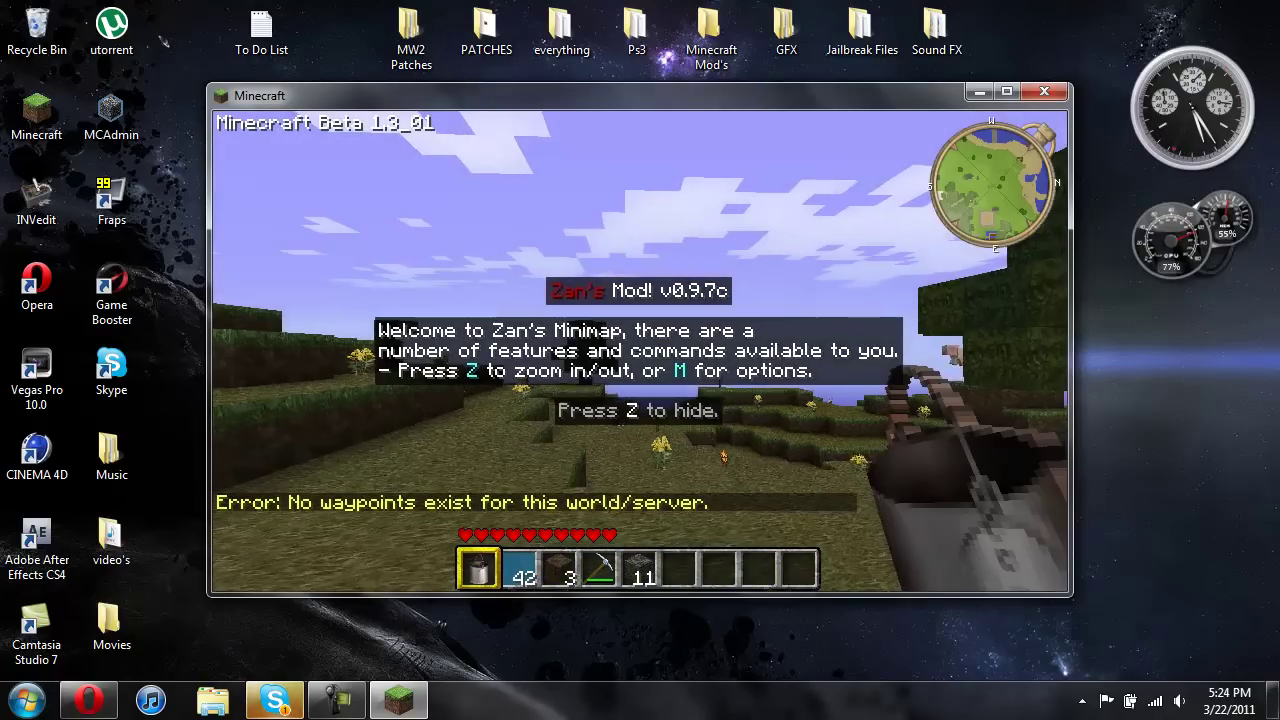
Dismiss the Zan's Minimap v0.9.7c welcome message with the Z key.
mouse_move(640, 360)
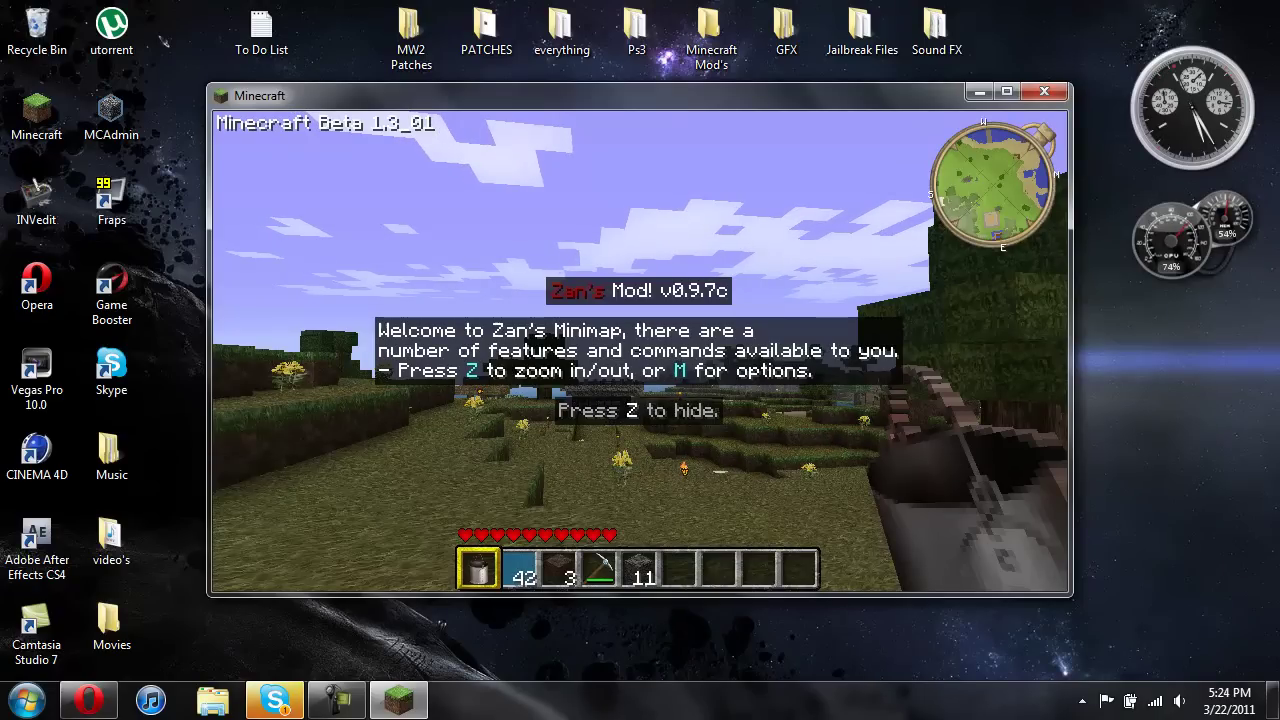
key(z)
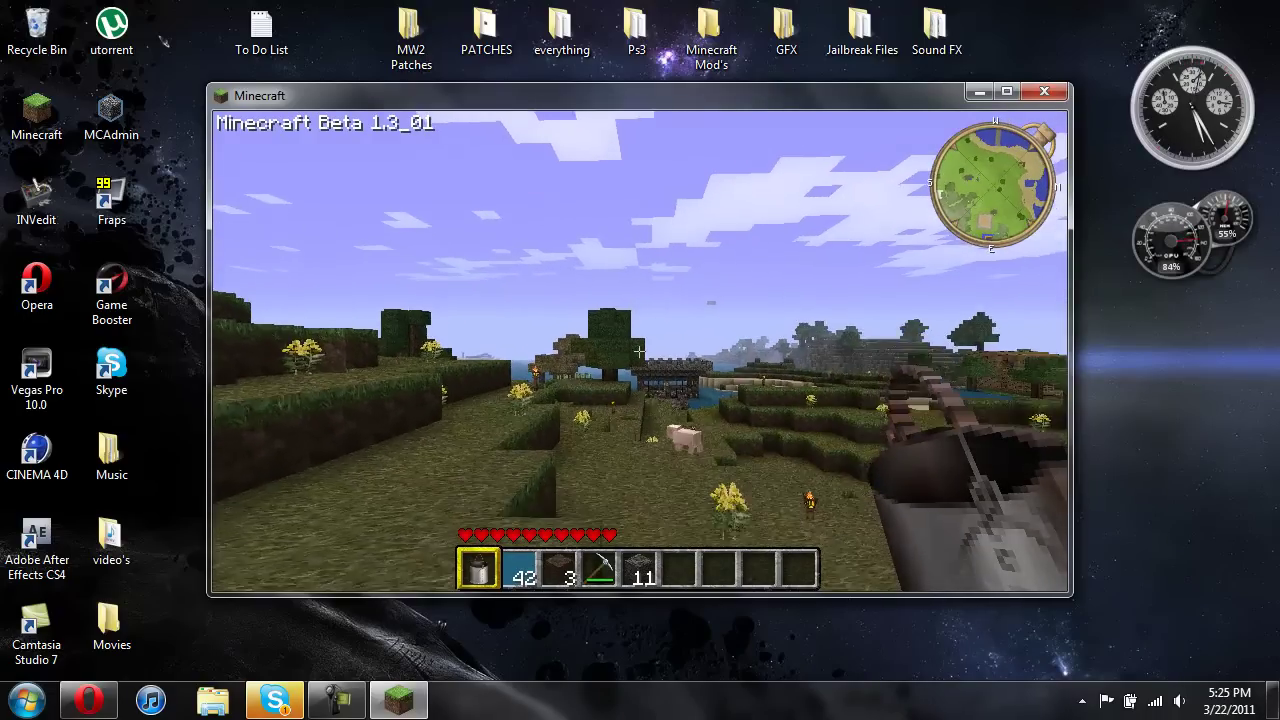
Cycle the minimap zoom through 2.0x, 4.0x and 0.5x.
key(z)
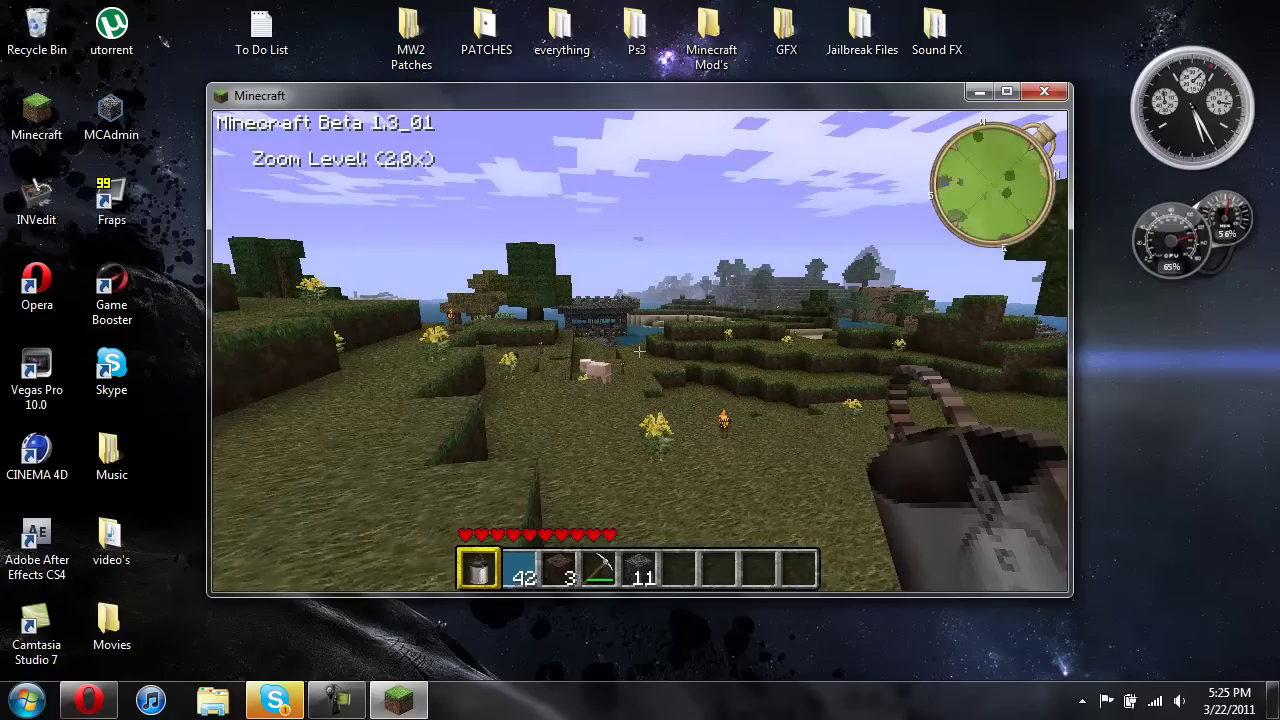
key(z)
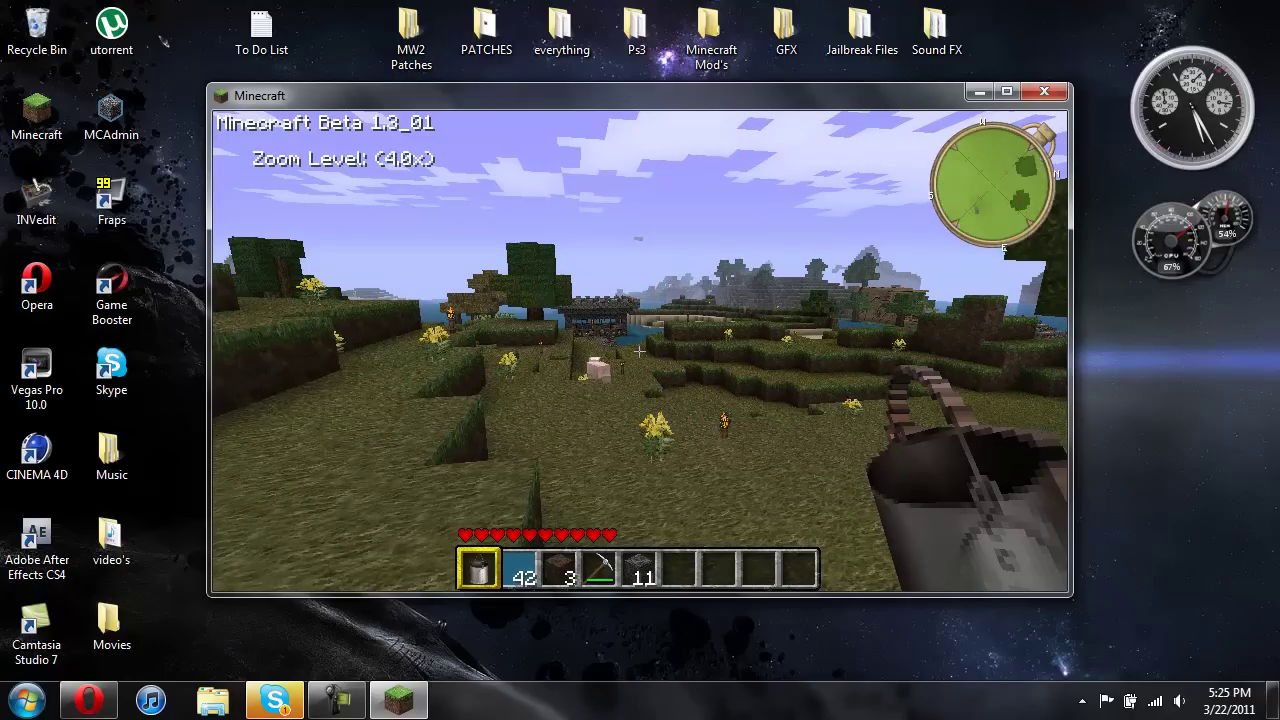
key(z)
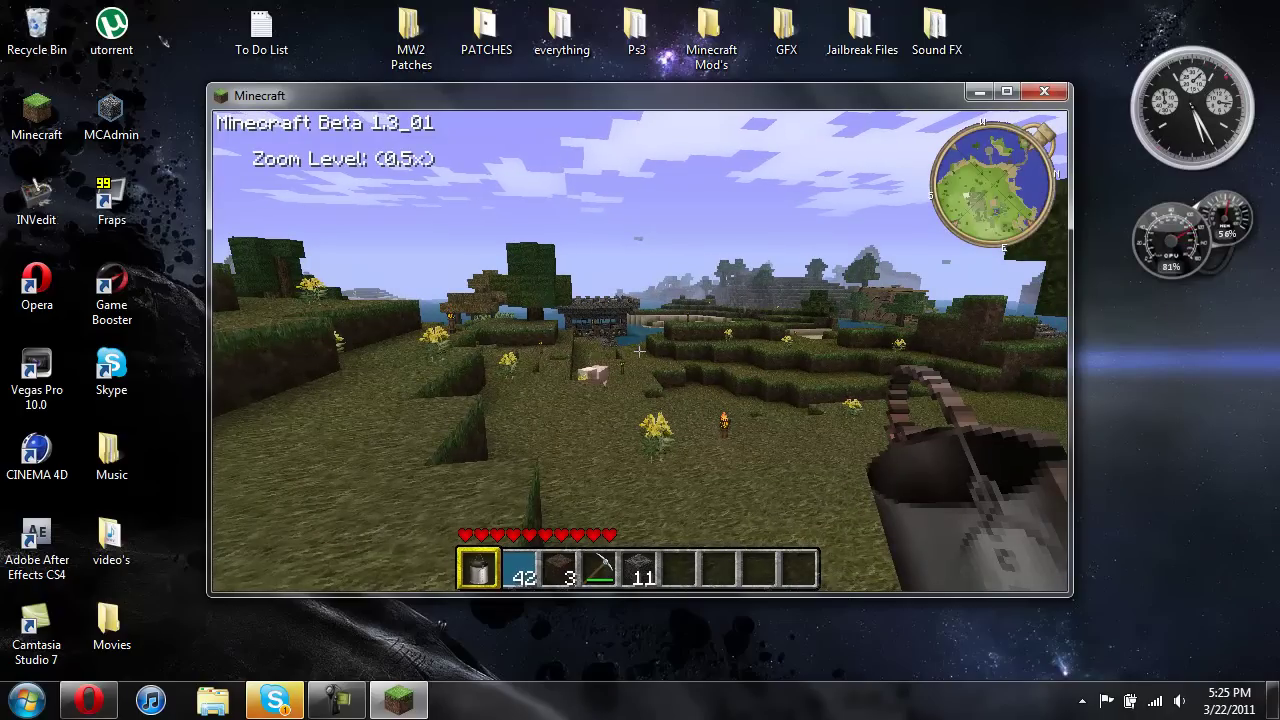
Enlarge the minimap to the full map and walk toward the beach watching it follow.
key(x)
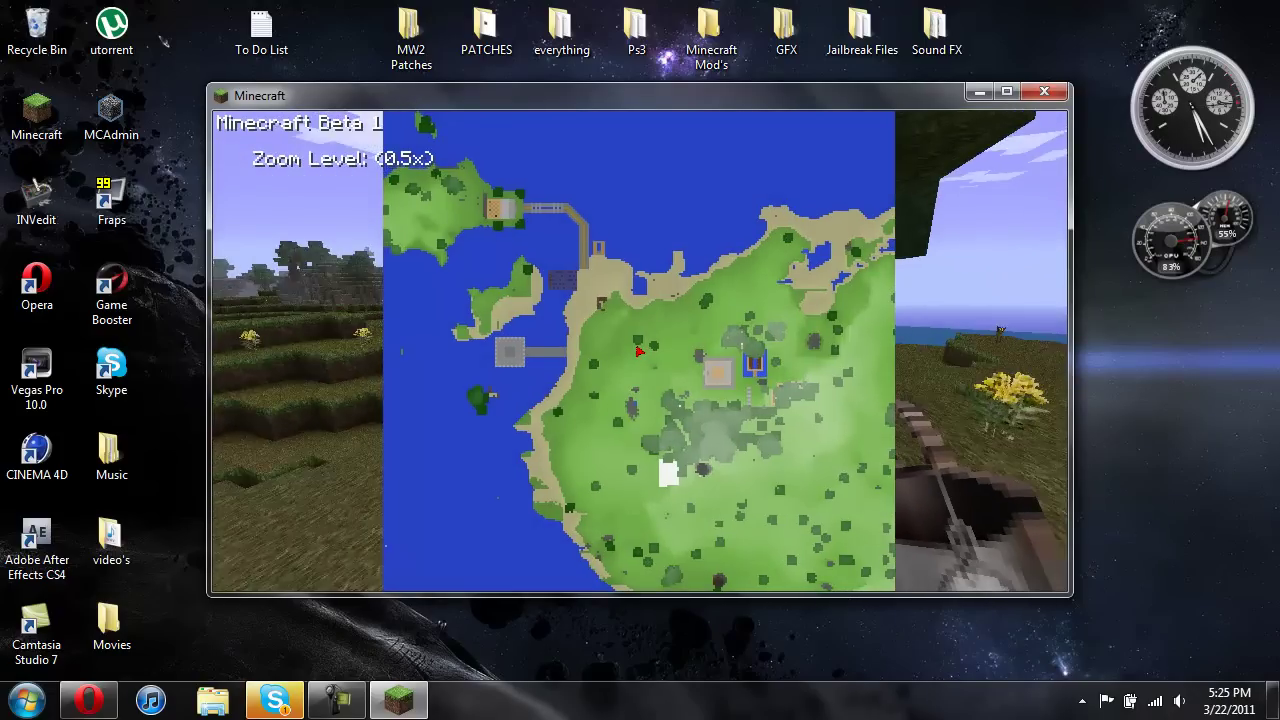
key(w)
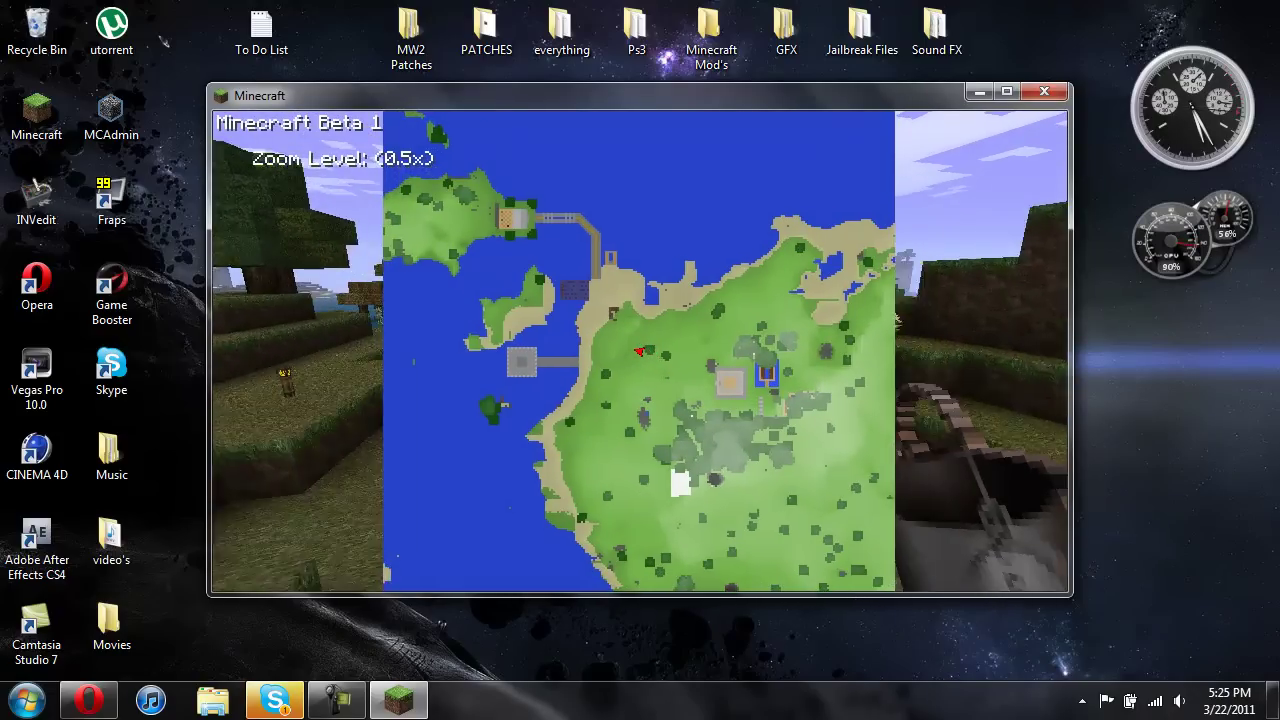
key(w)
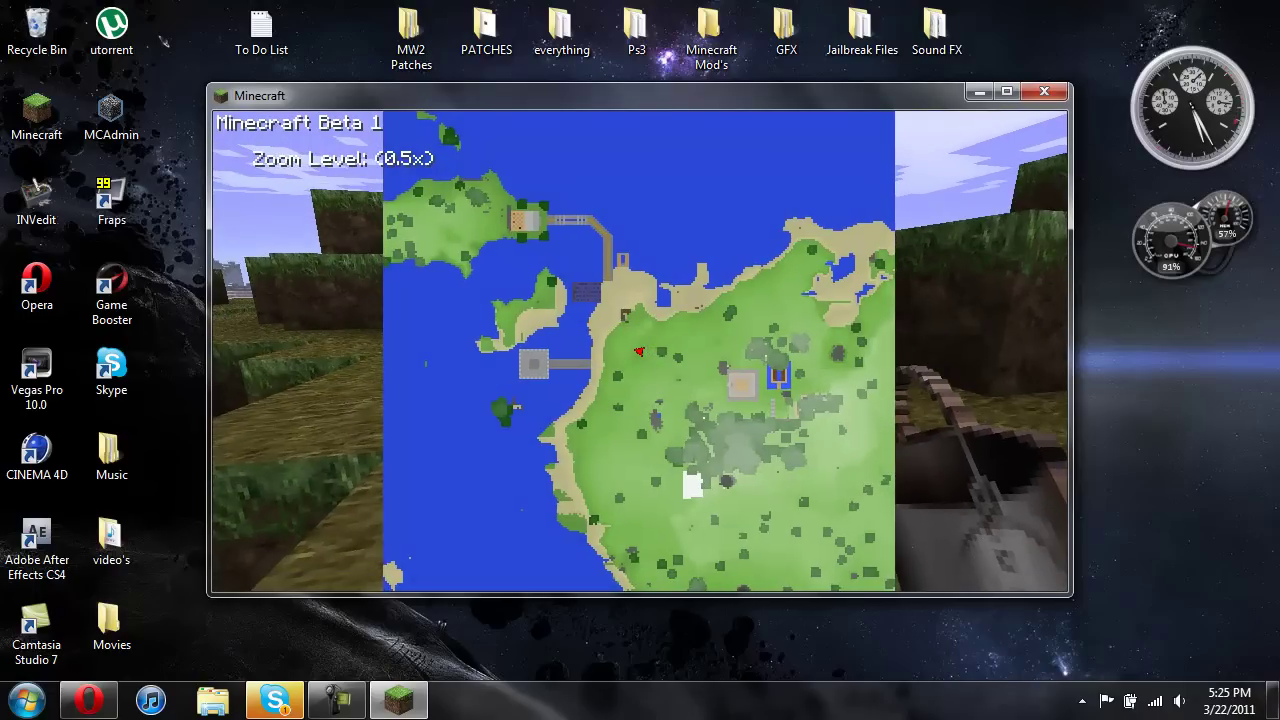
key(w)
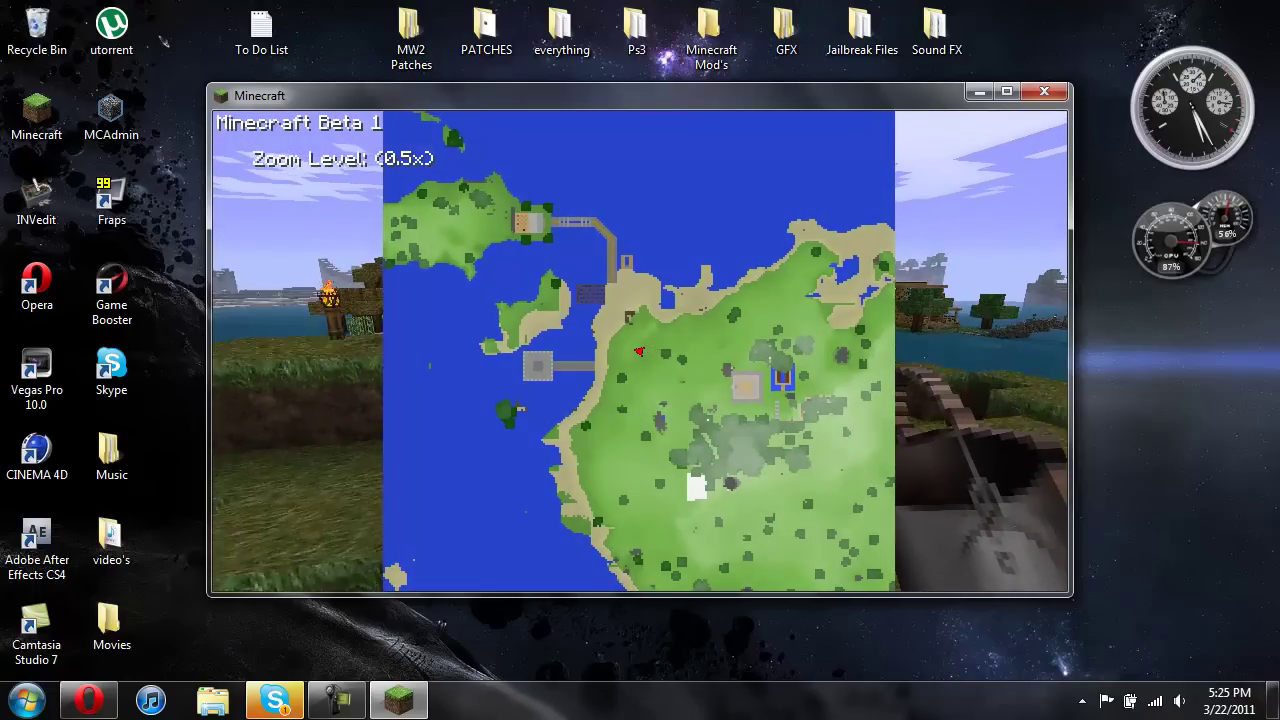
key(w)
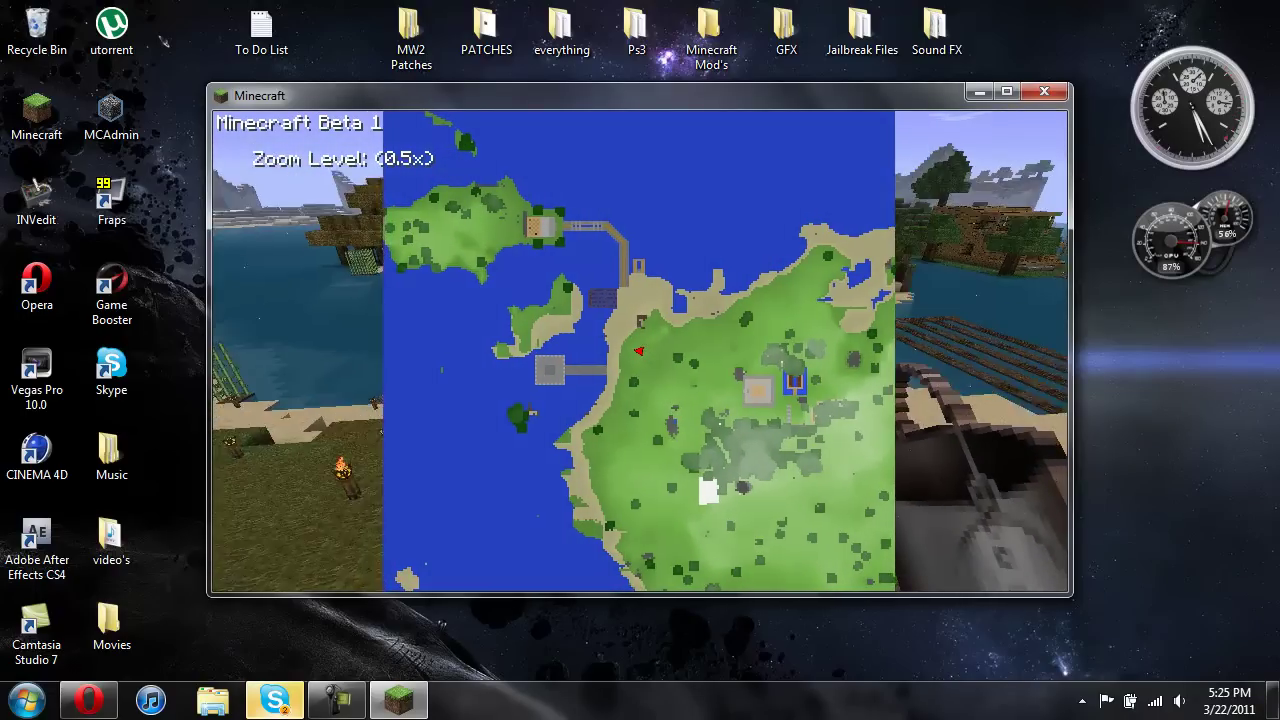
key(w)
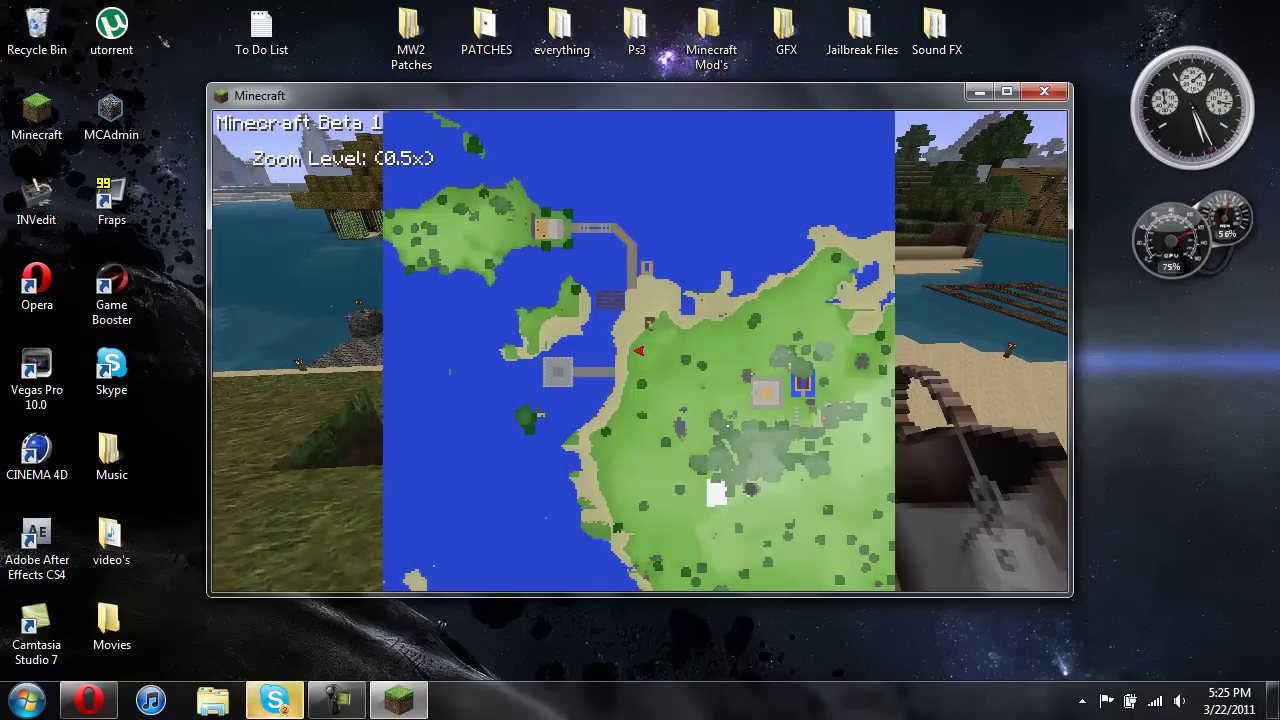
Return to the 1.0x corner minimap, walk along the beach, and open the minimap options.
key(z)
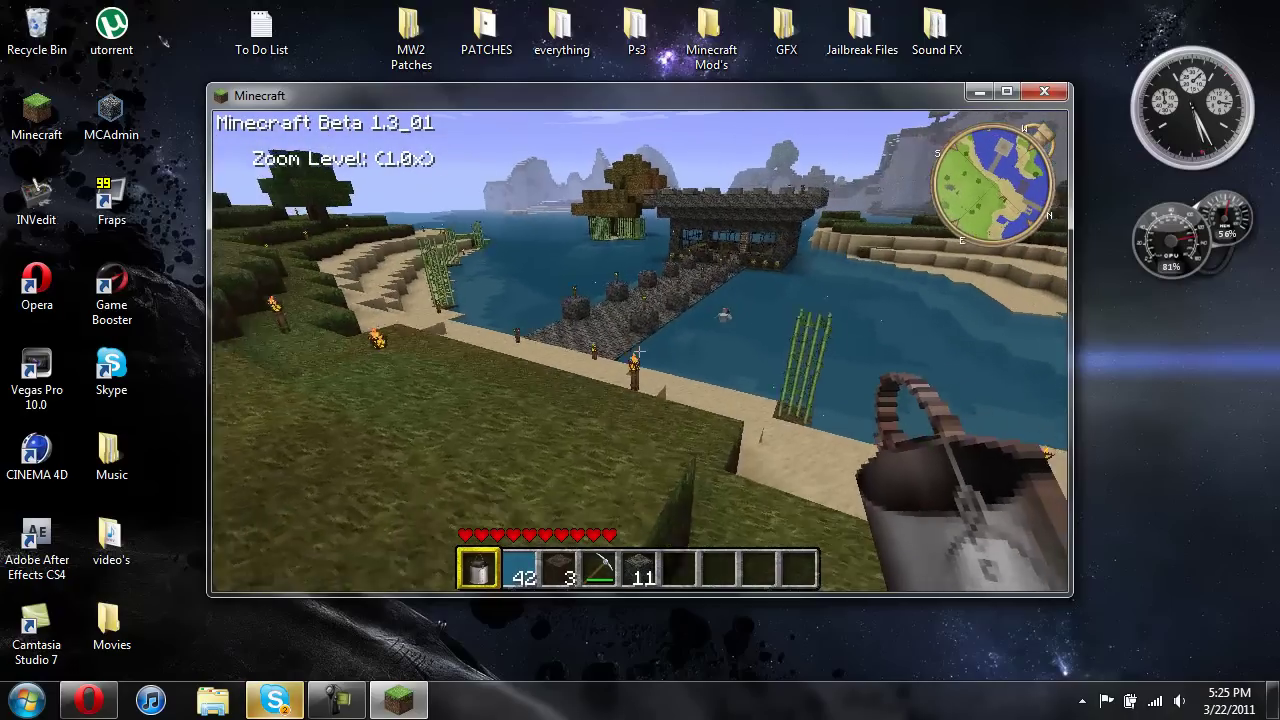
key(w)
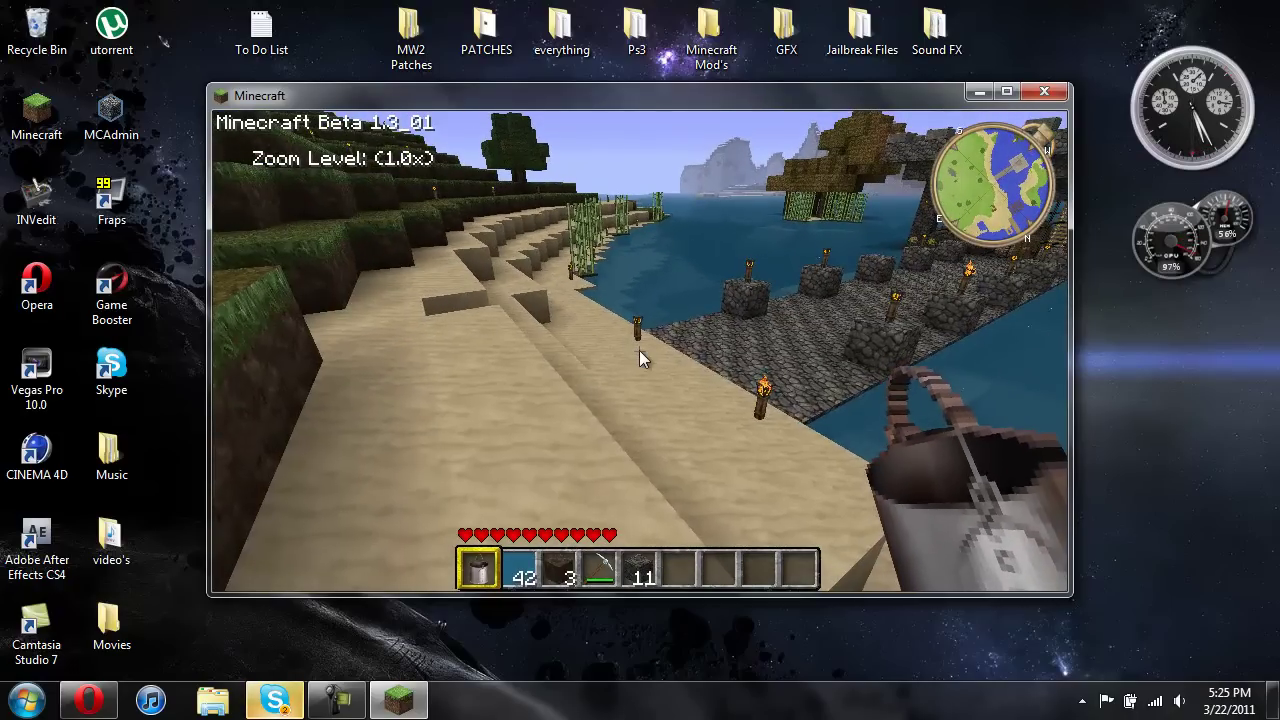
key(m)
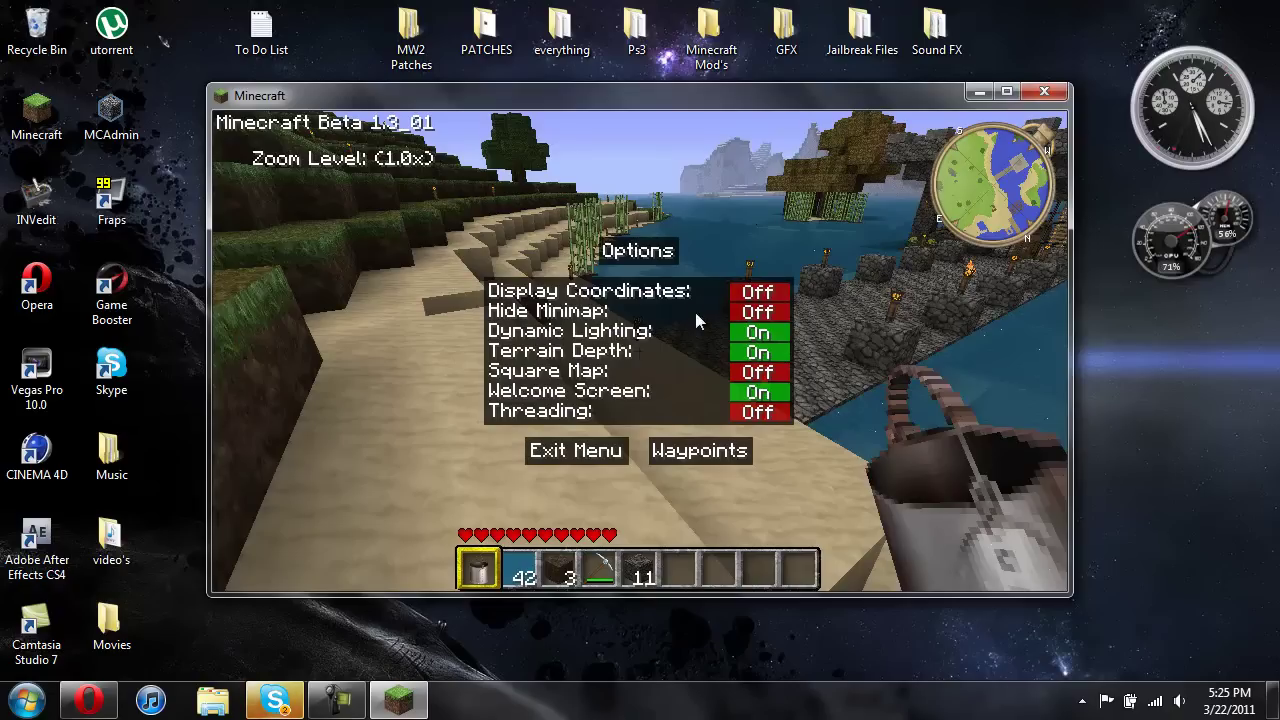
Toggle Display Coordinates and the minimap itself off and back on.
click(757, 292)
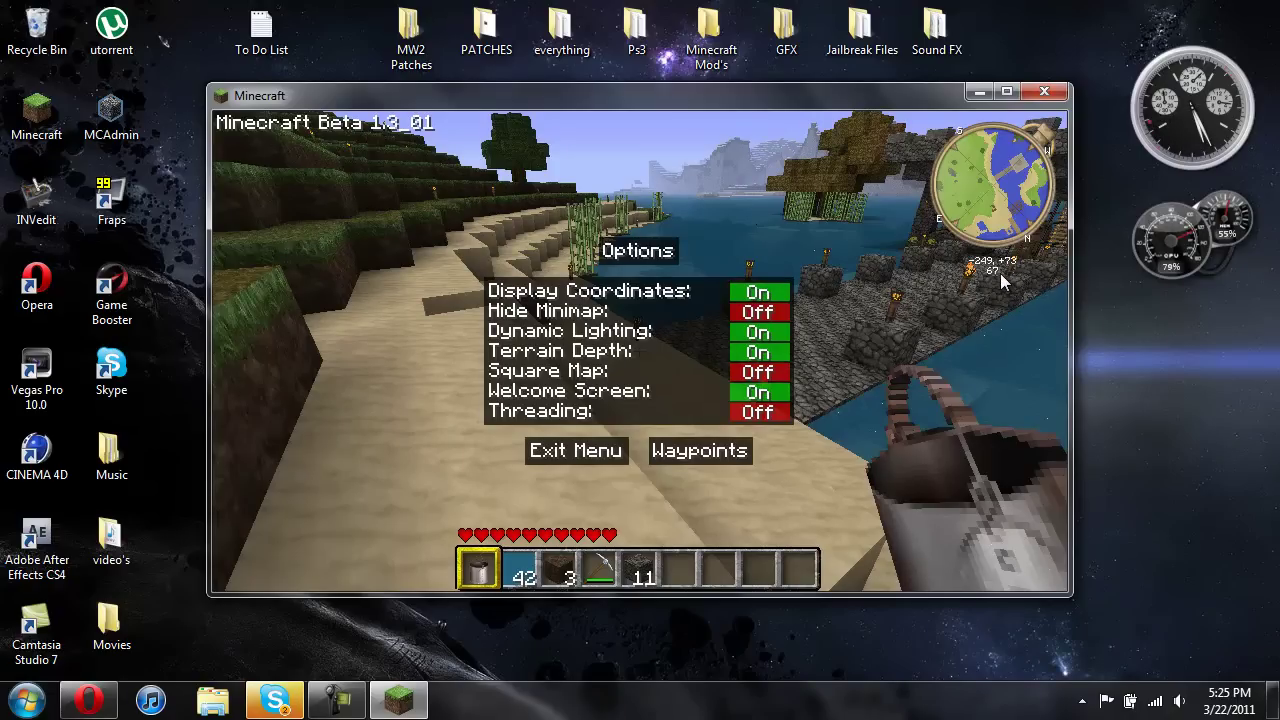
click(758, 293)
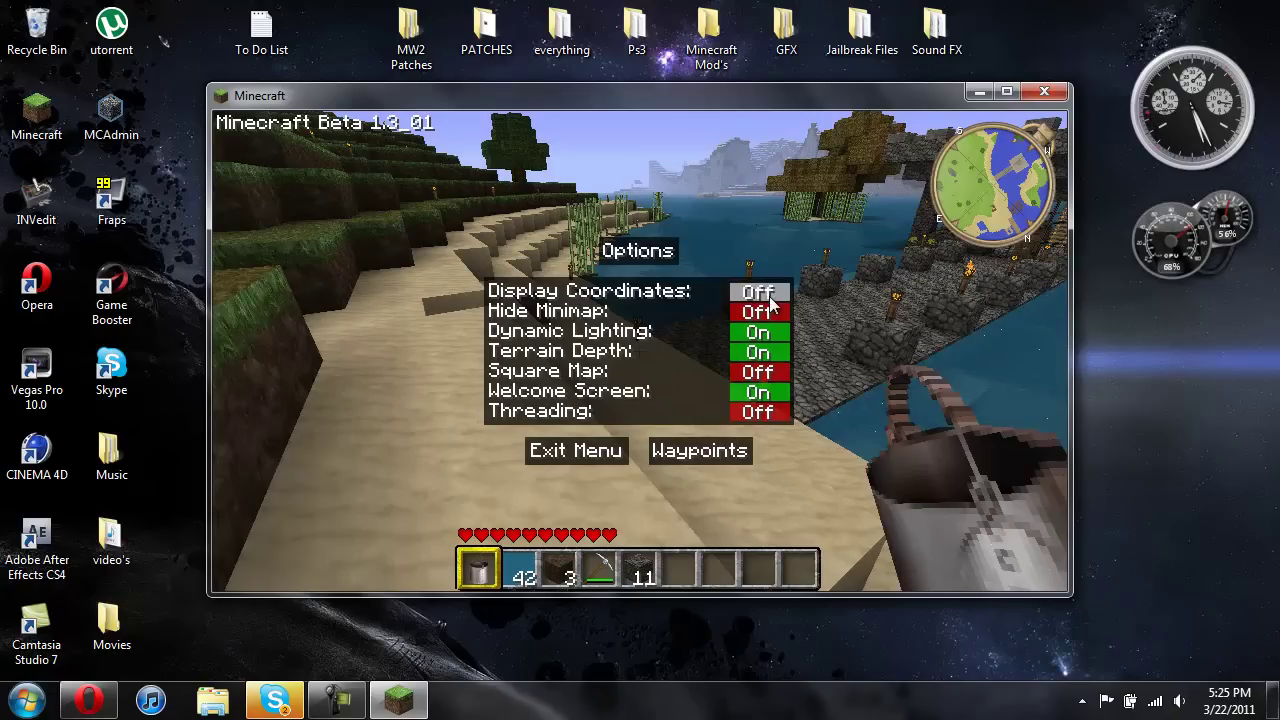
click(758, 316)
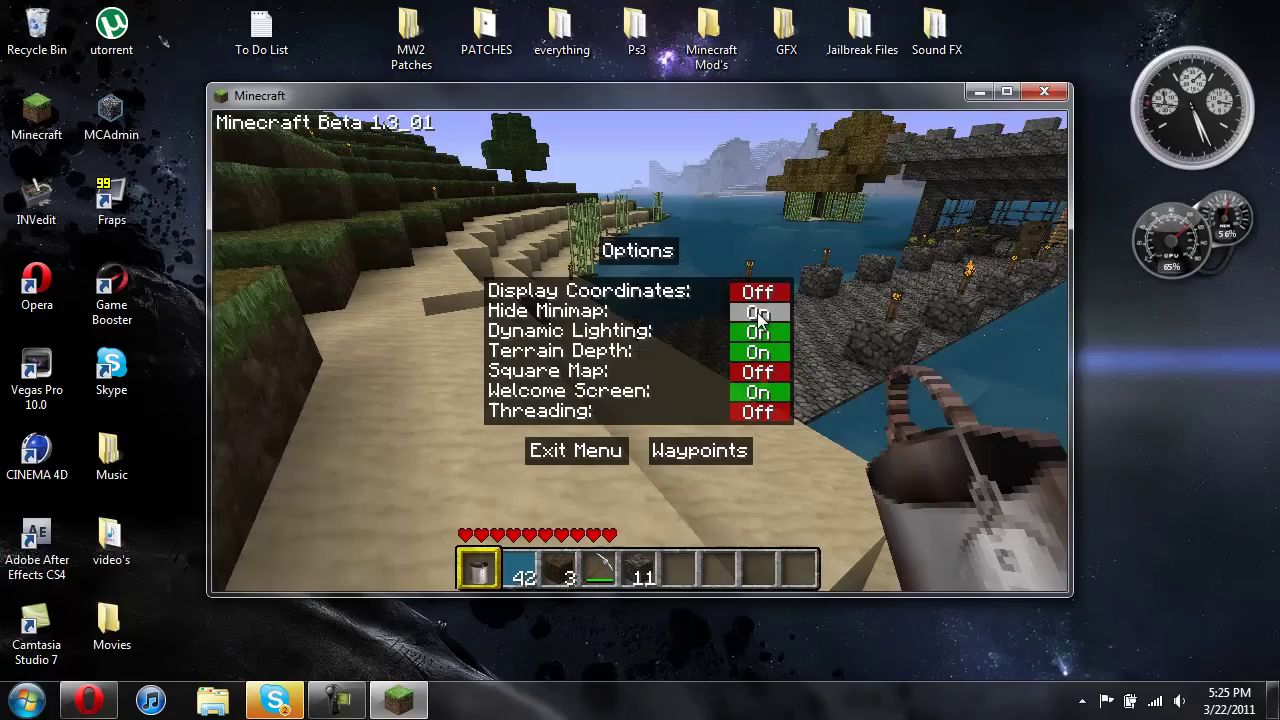
click(758, 316)
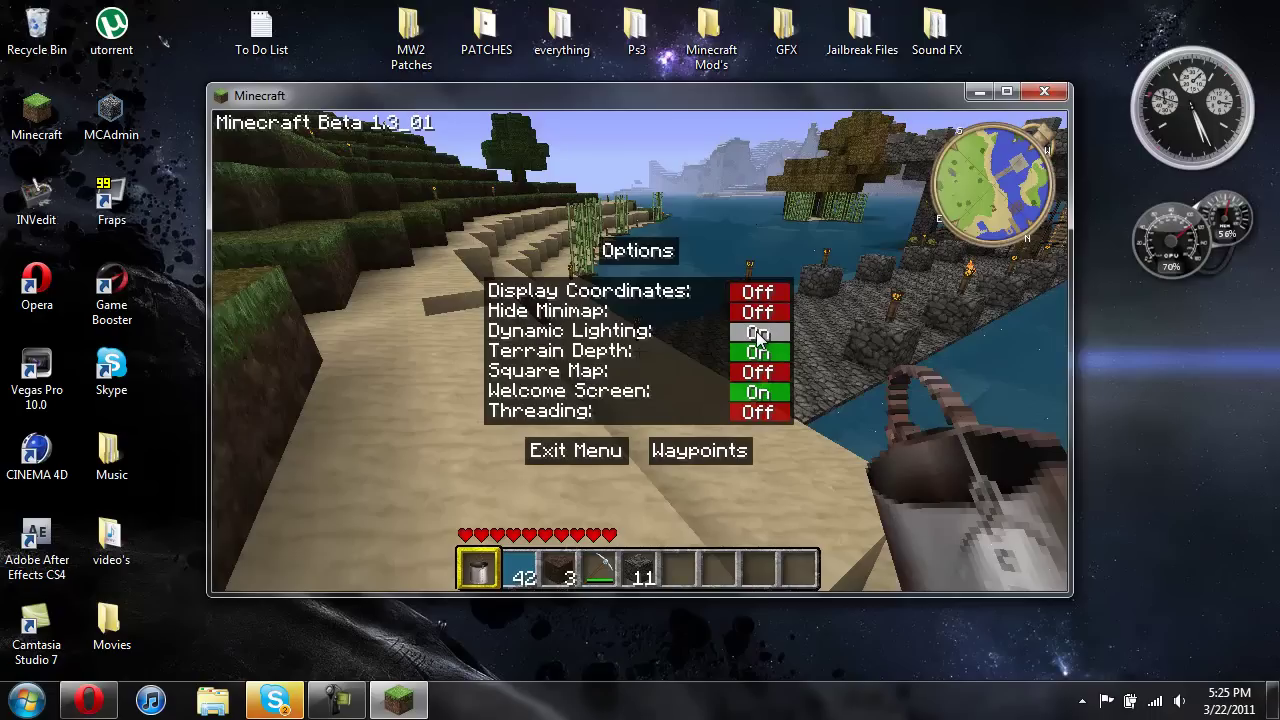
Toggle Dynamic Lighting repeatedly, leaving it On, and turn Terrain Depth Off.
click(758, 336)
click(758, 336)
click(758, 336)
click(758, 336)
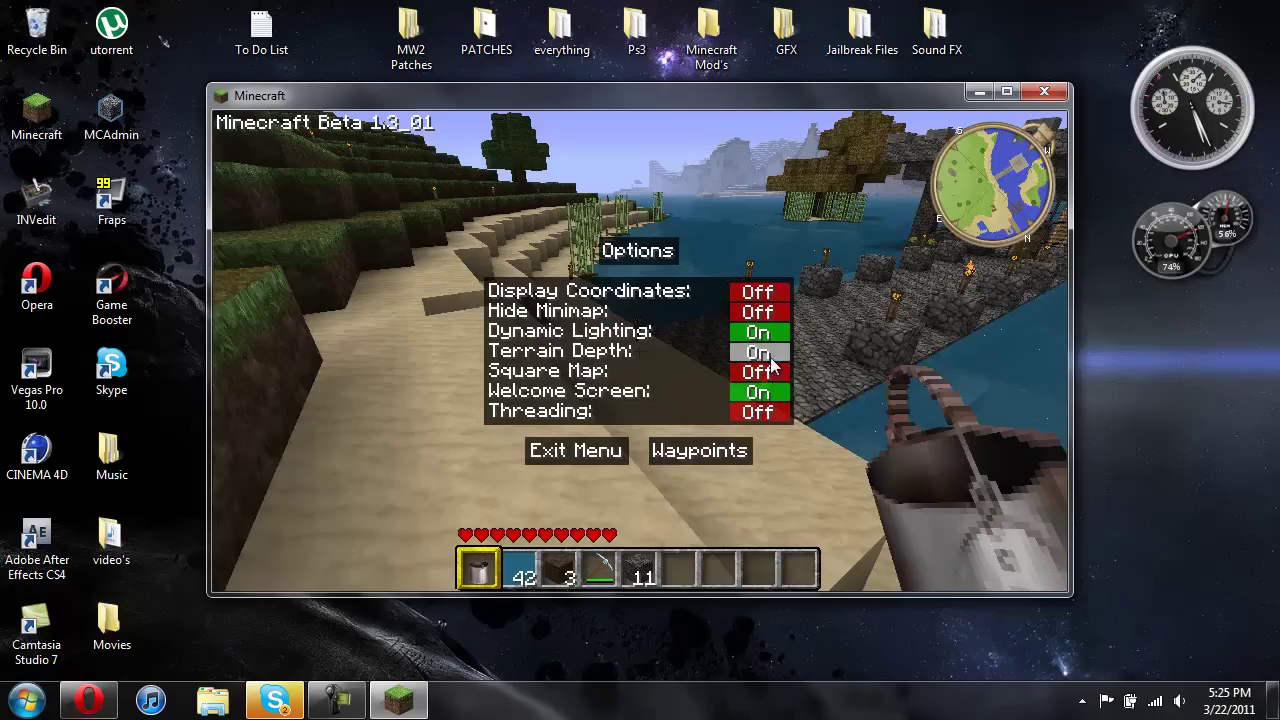
click(778, 357)
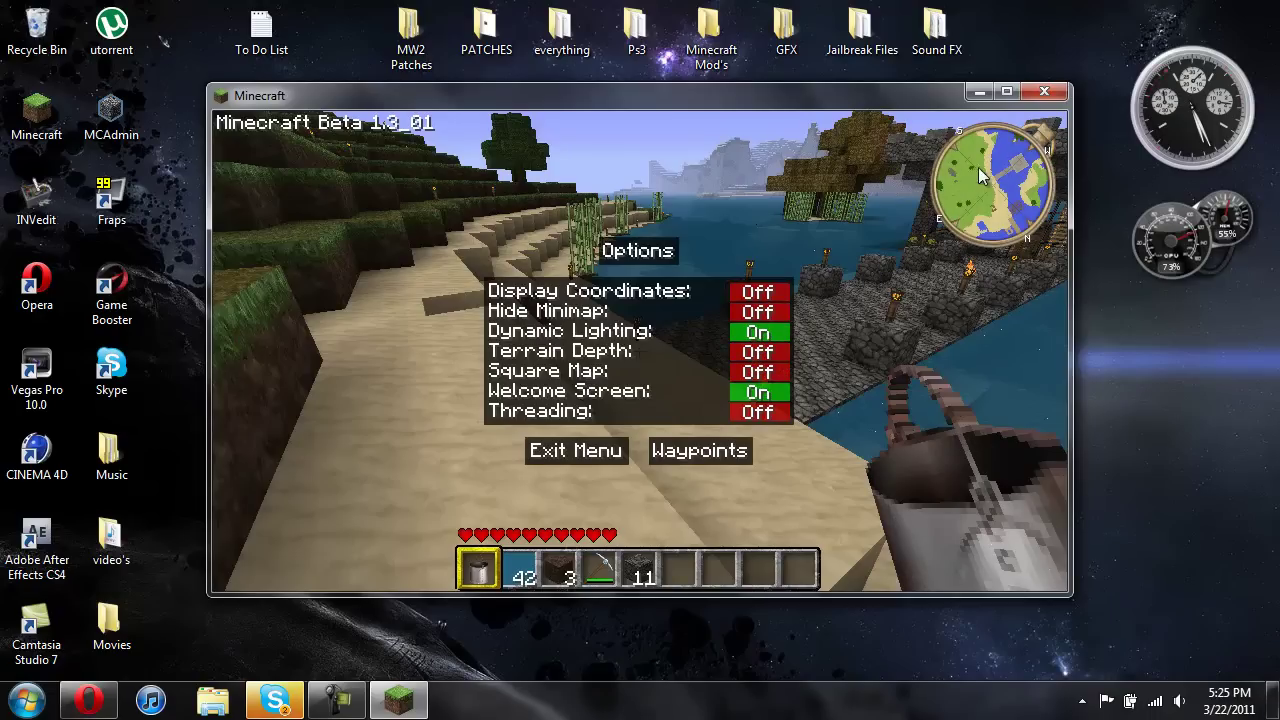
click(772, 336)
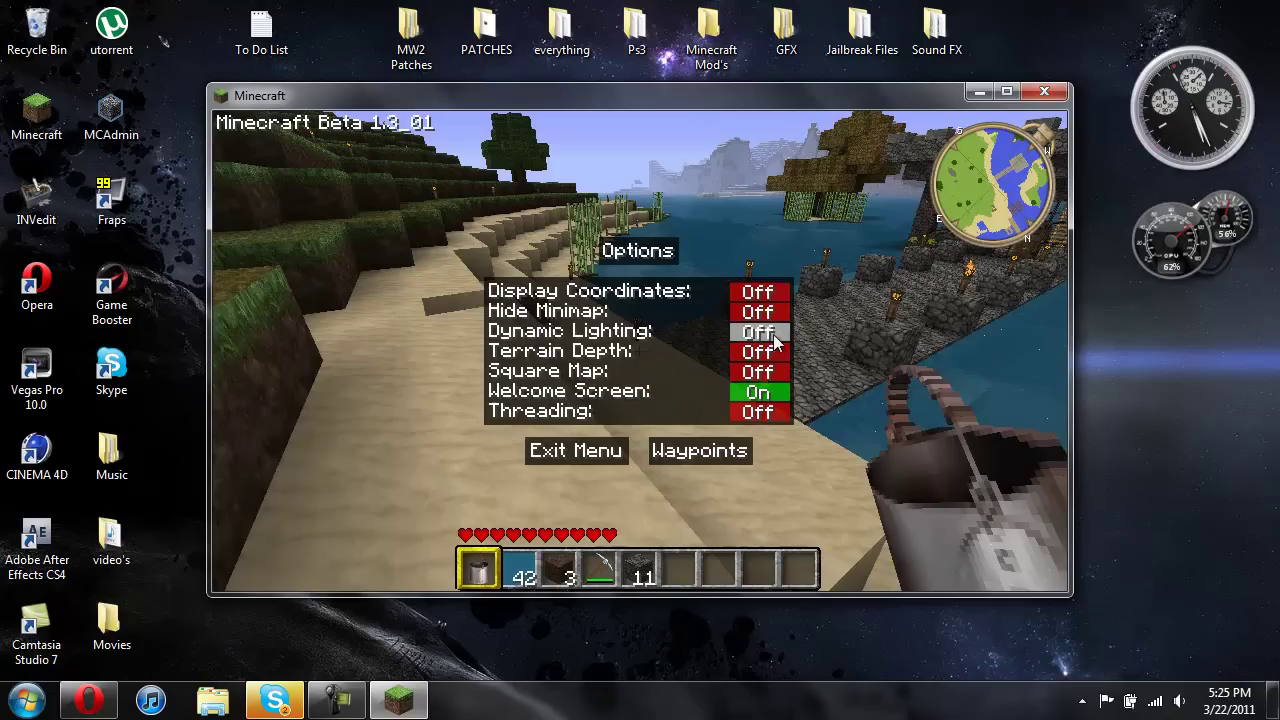
click(774, 338)
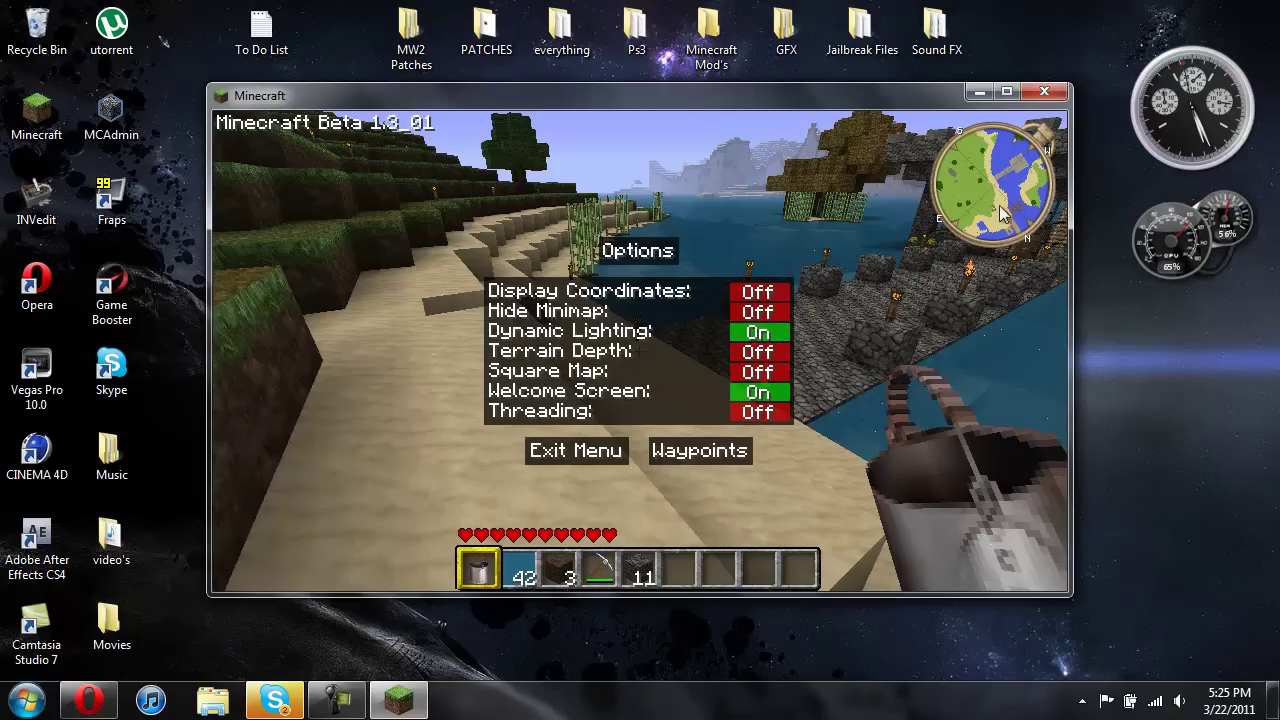
Keep Dynamic Lighting On, turn Terrain Depth On, and try Square Map before returning it Off.
click(757, 334)
click(759, 338)
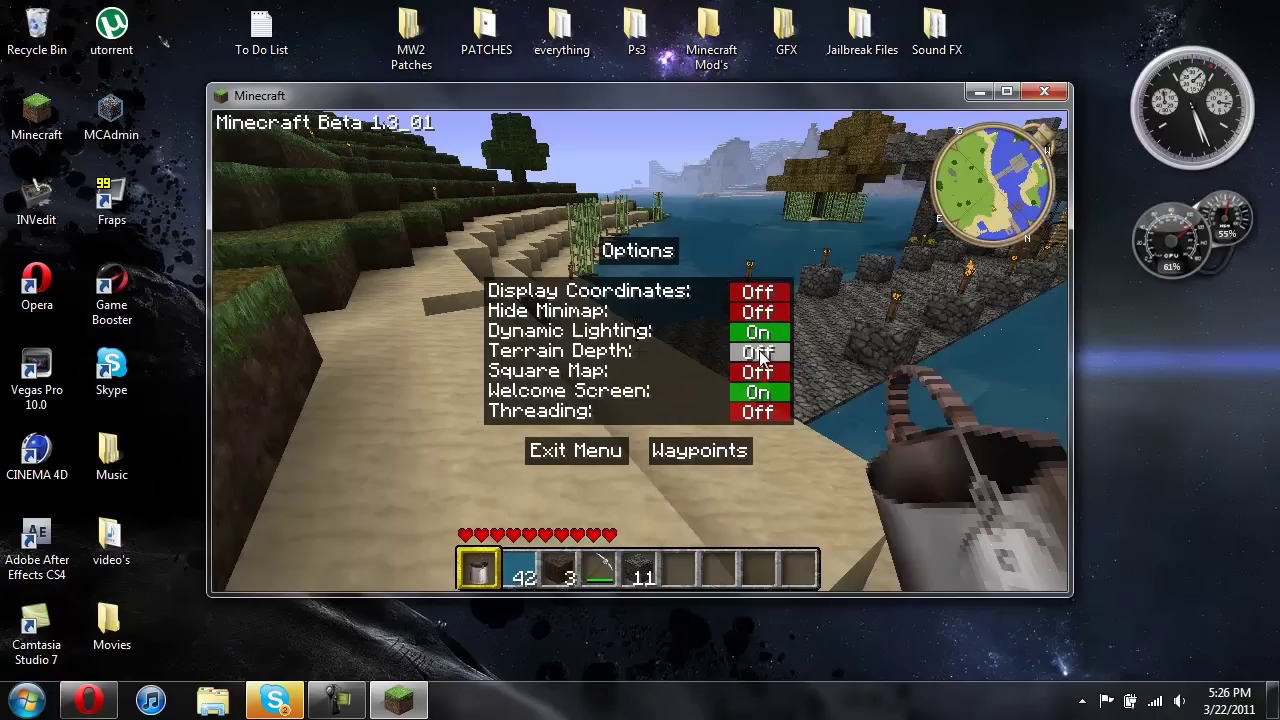
click(760, 353)
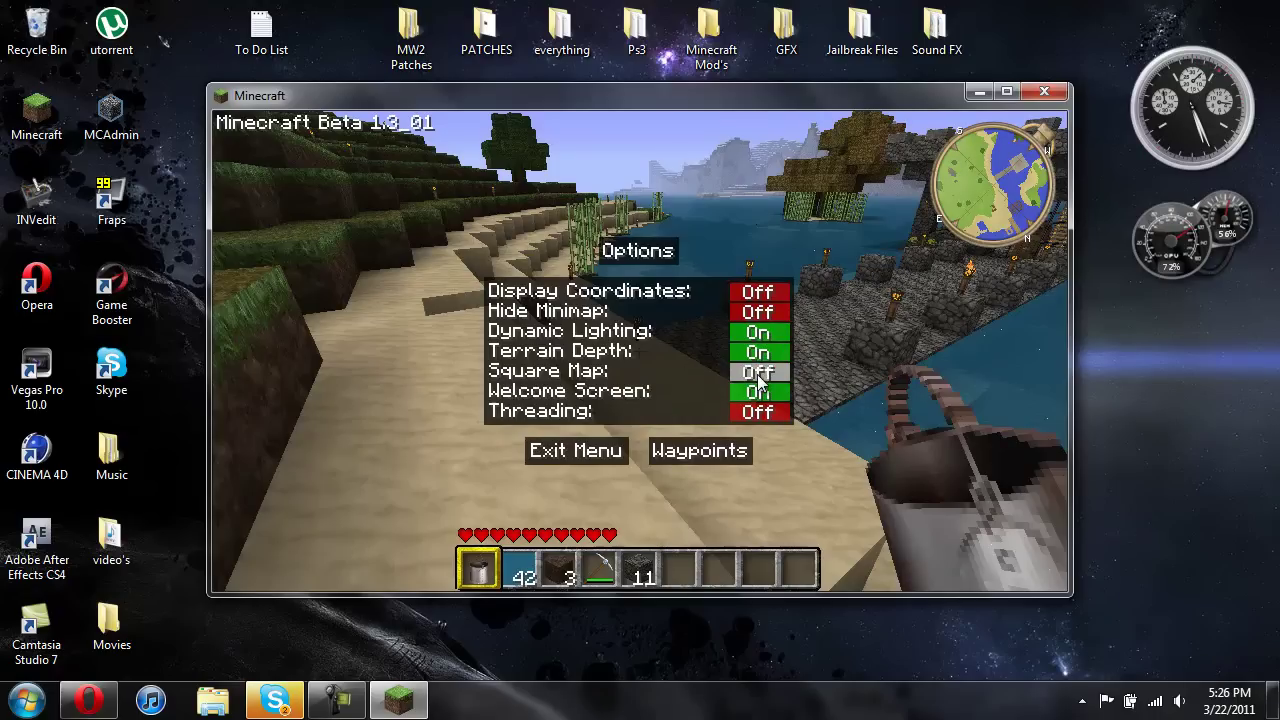
click(759, 376)
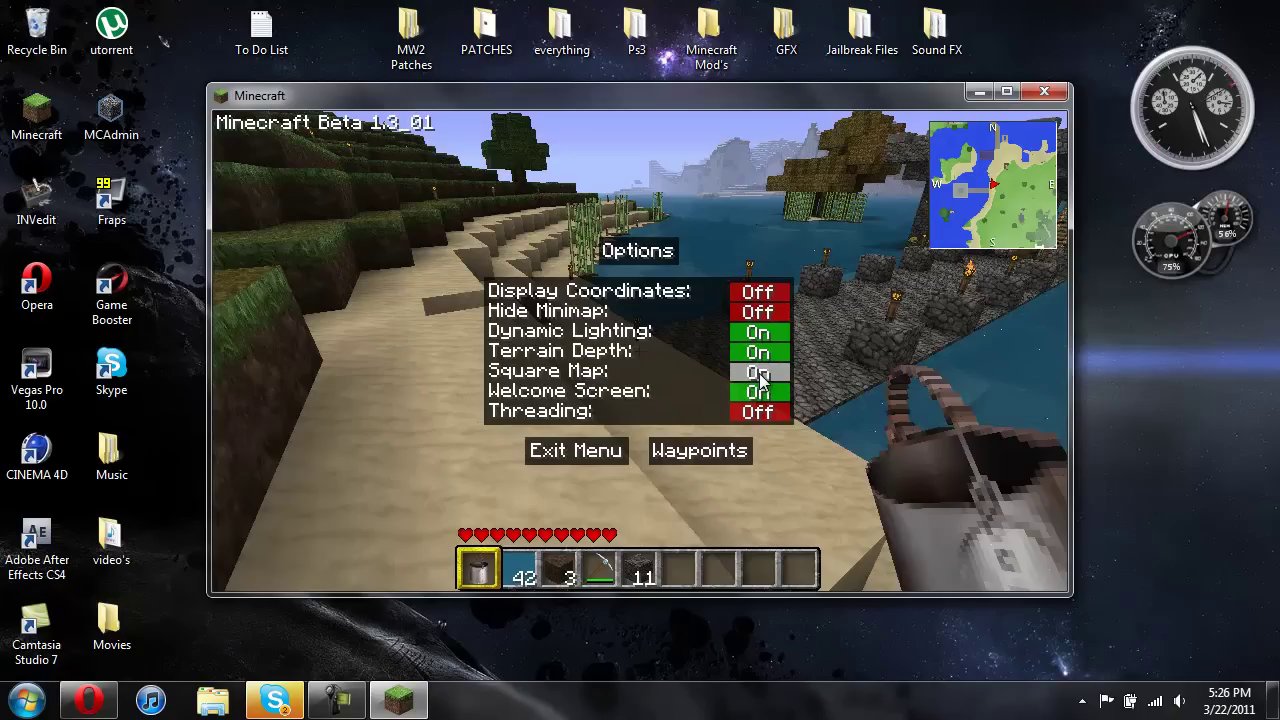
click(762, 378)
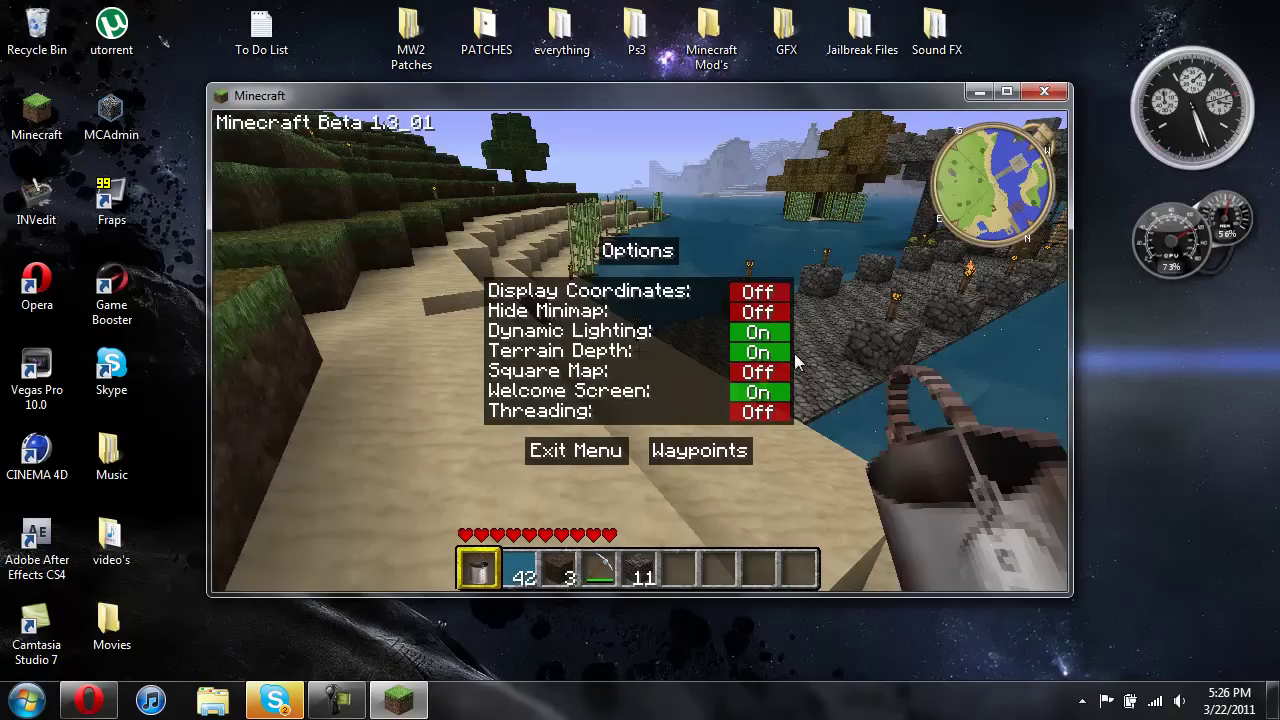
Keep Welcome Screen On, leave Threading Off, and start adding a new waypoint.
click(758, 395)
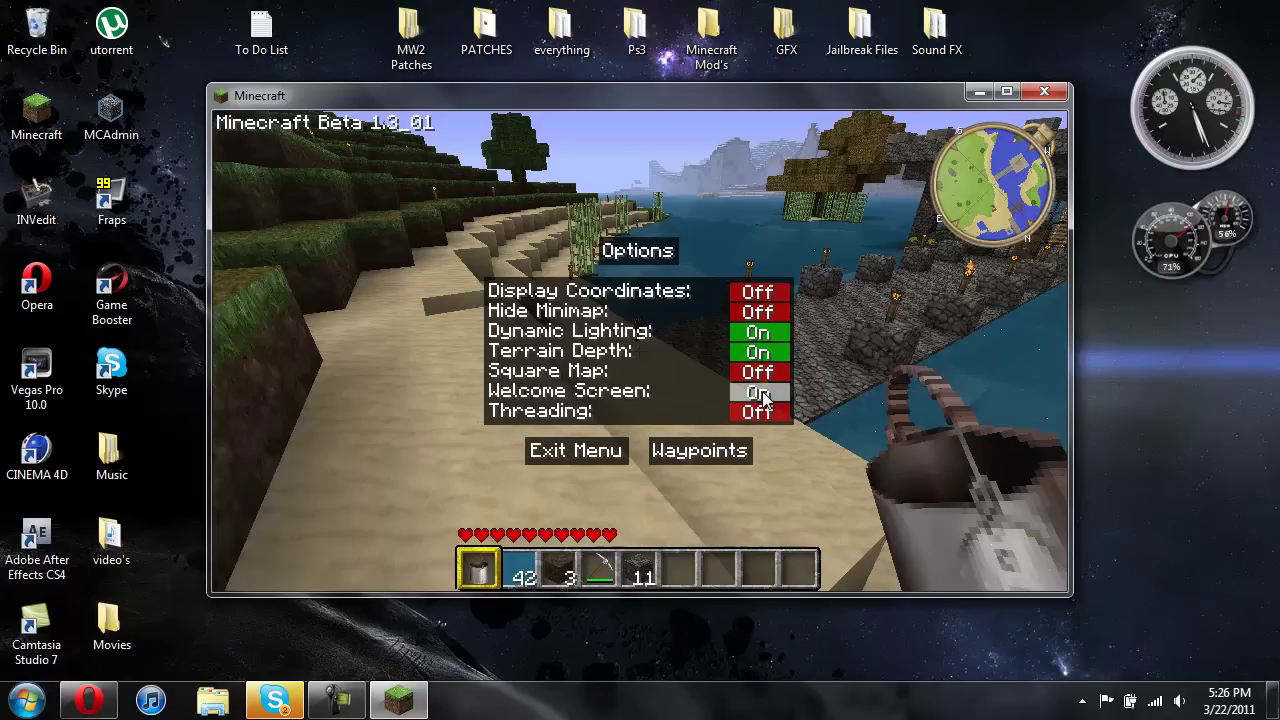
click(762, 396)
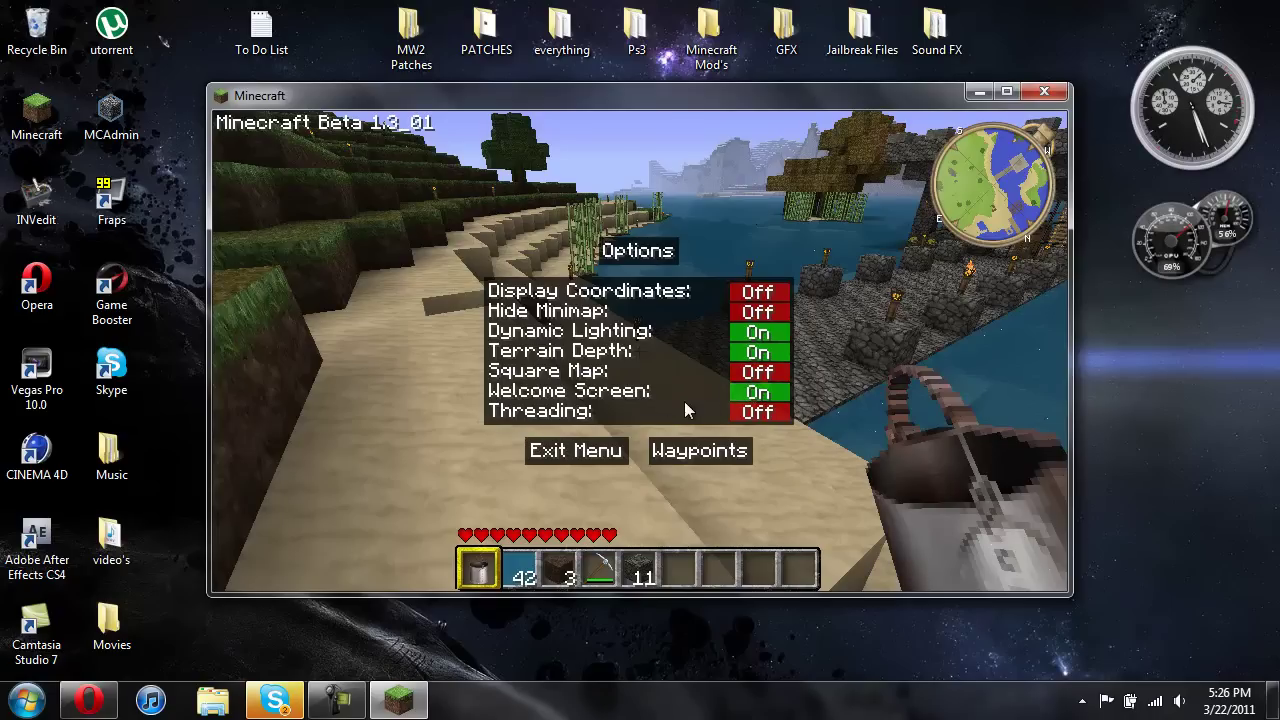
click(752, 417)
click(756, 413)
click(756, 413)
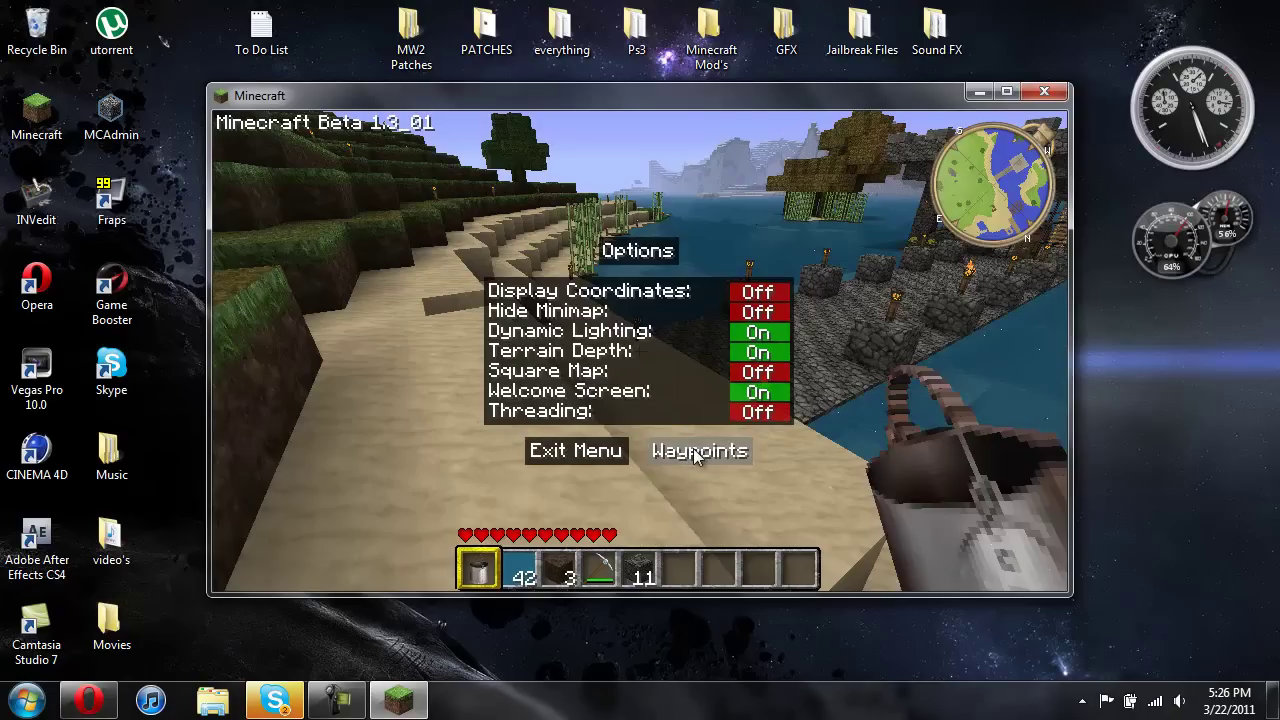
click(697, 453)
click(645, 471)
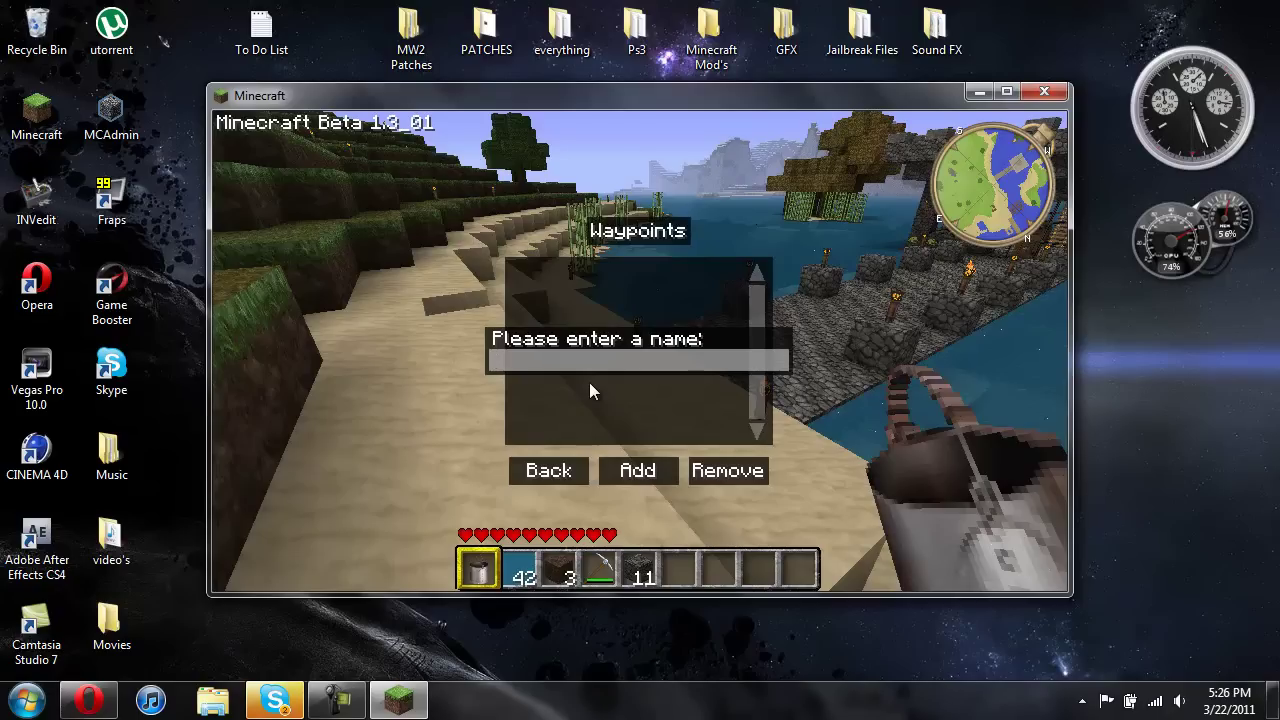
Create a waypoint named 'Test' at the current X and Z coordinates and resume play.
text(Test)
key(Return)
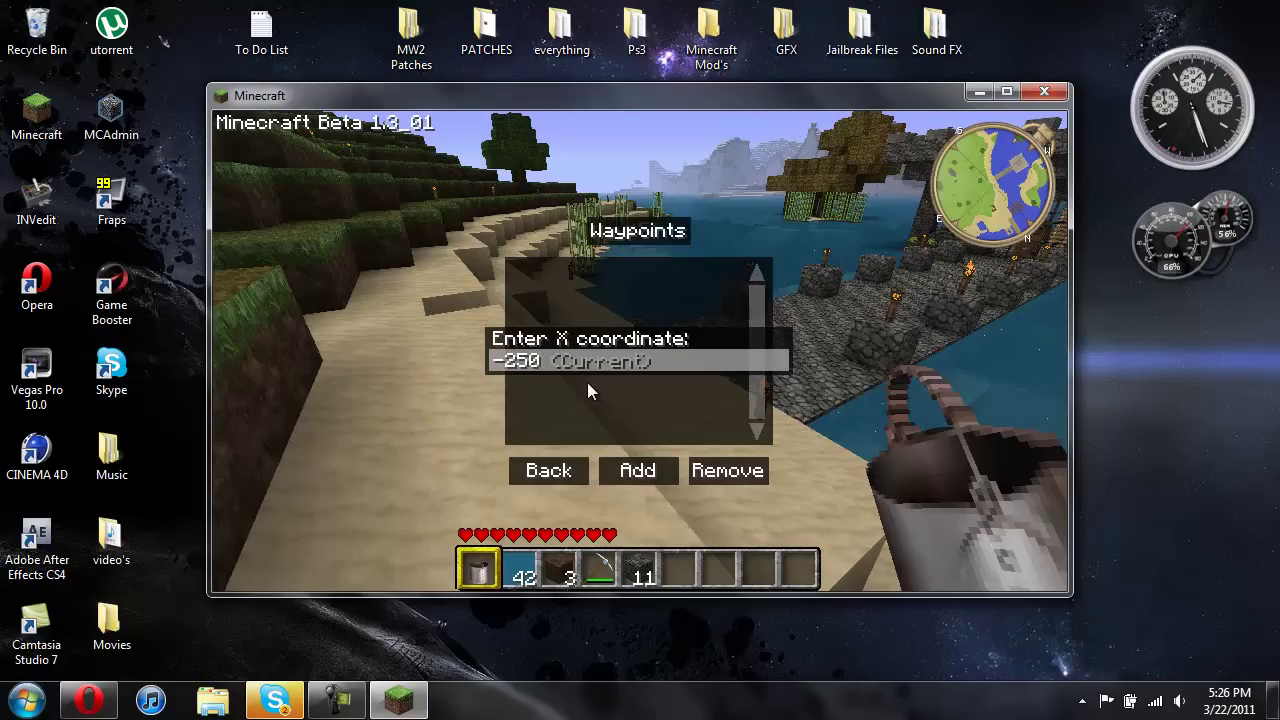
key(Return)
key(Return)
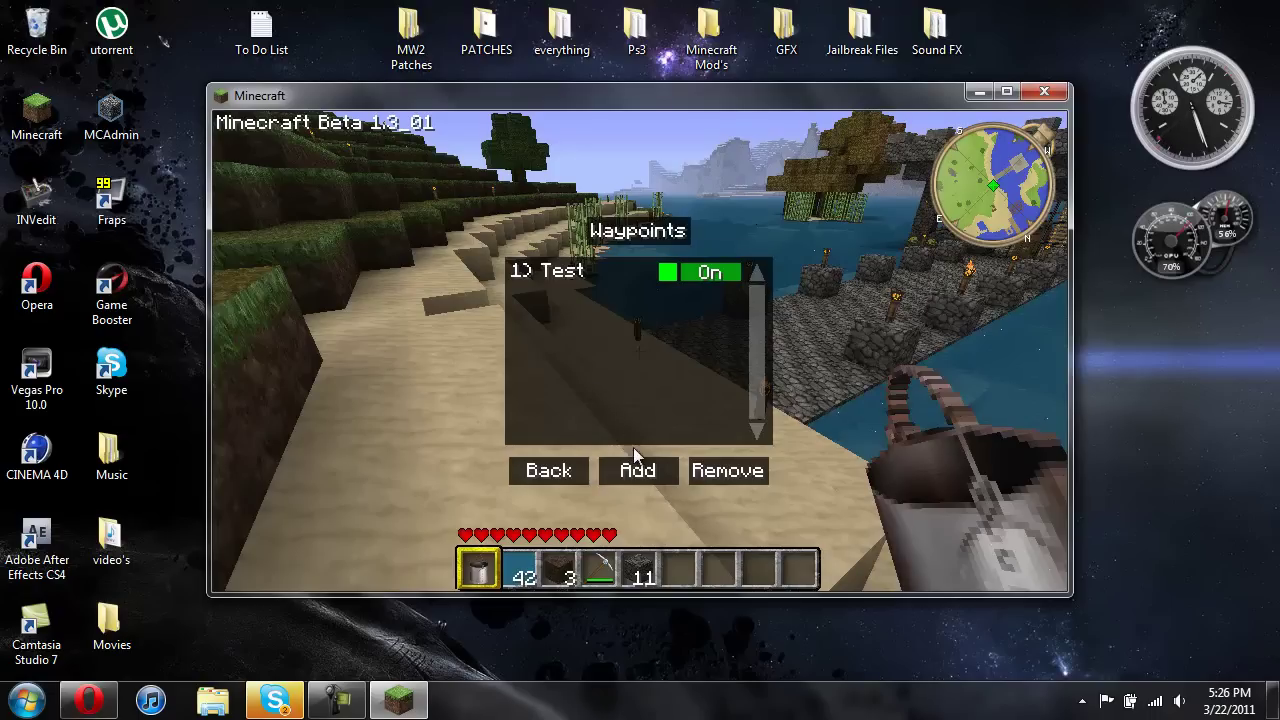
click(570, 470)
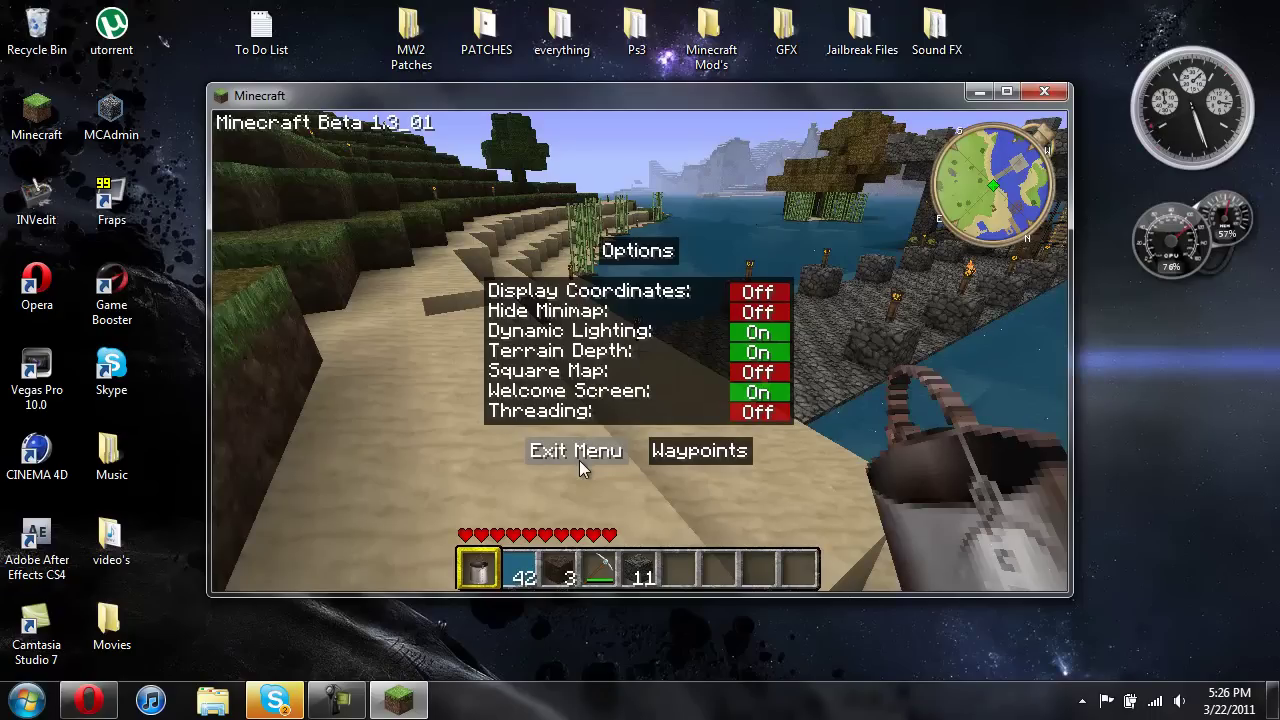
click(579, 460)
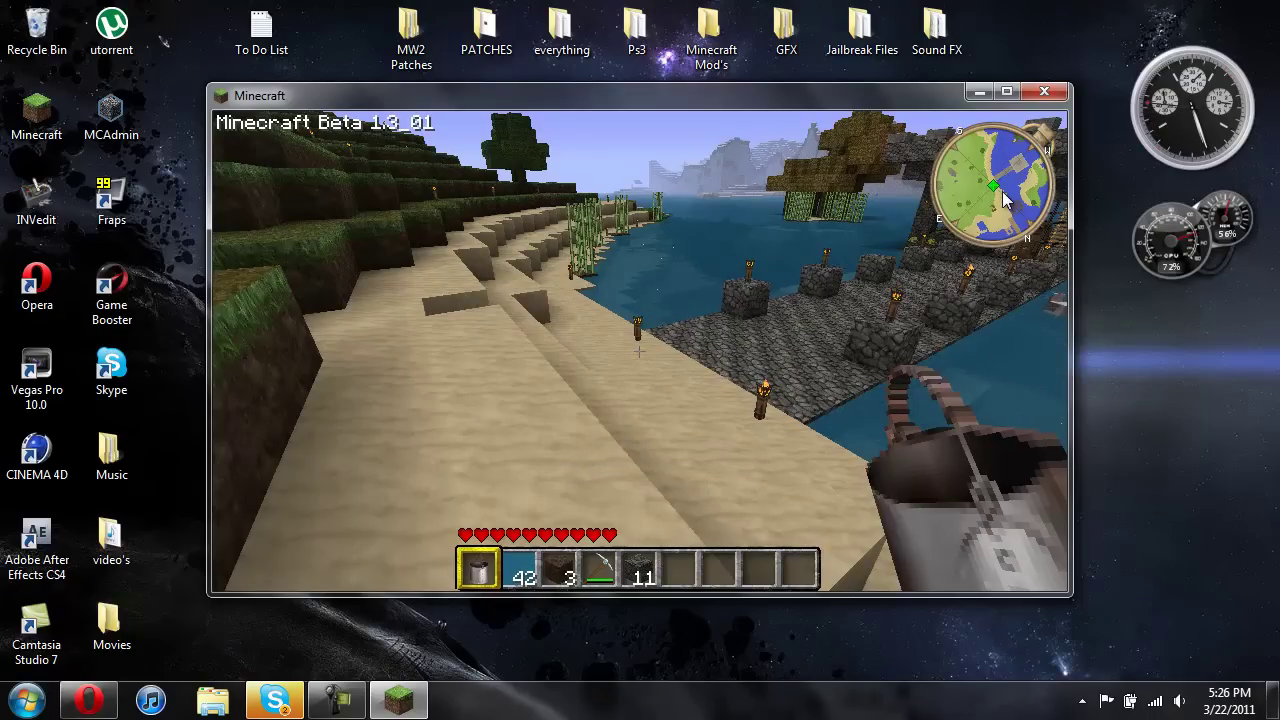
Walk across the grassy hills past the house, tree and water while watching the minimap.
click(551, 289)
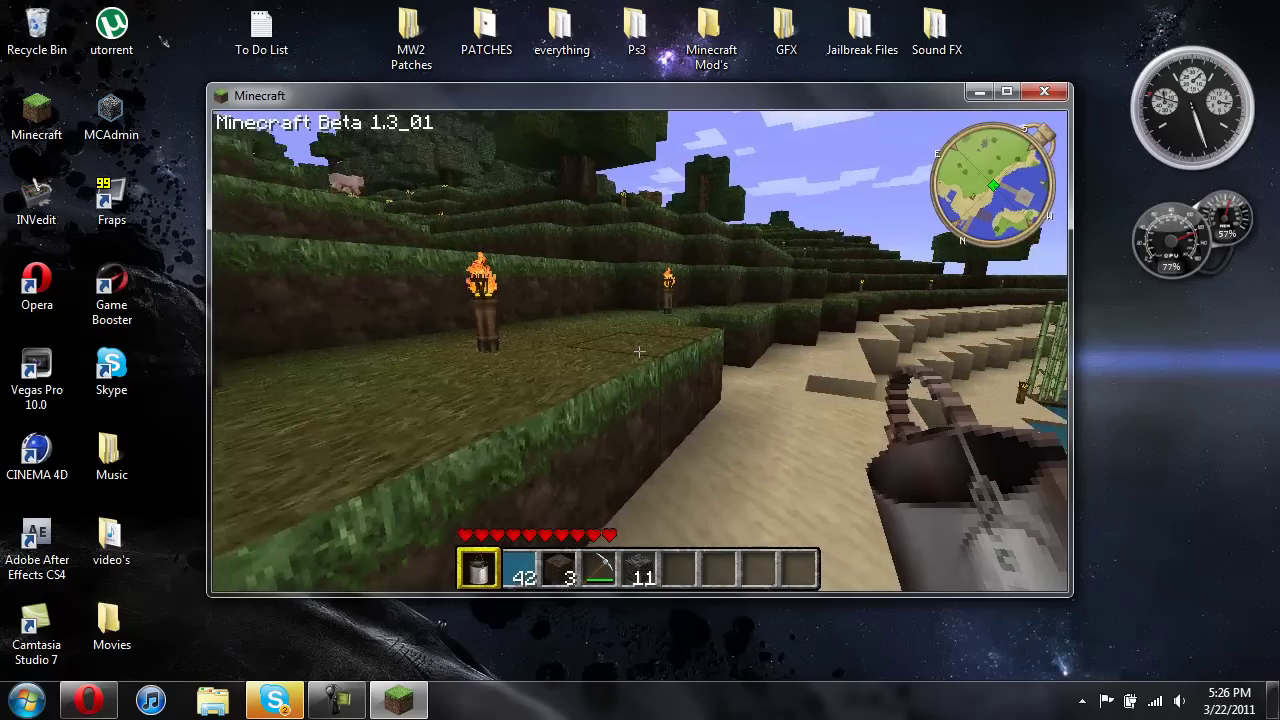
key(w)
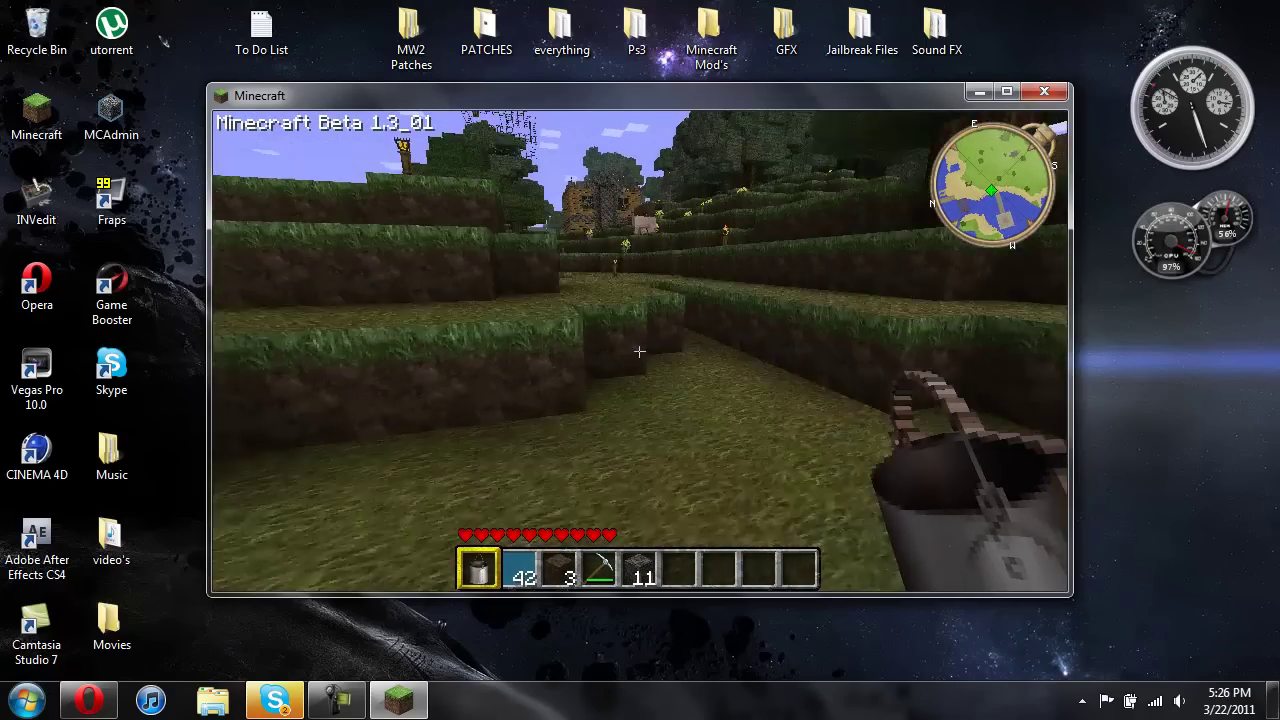
key(w)
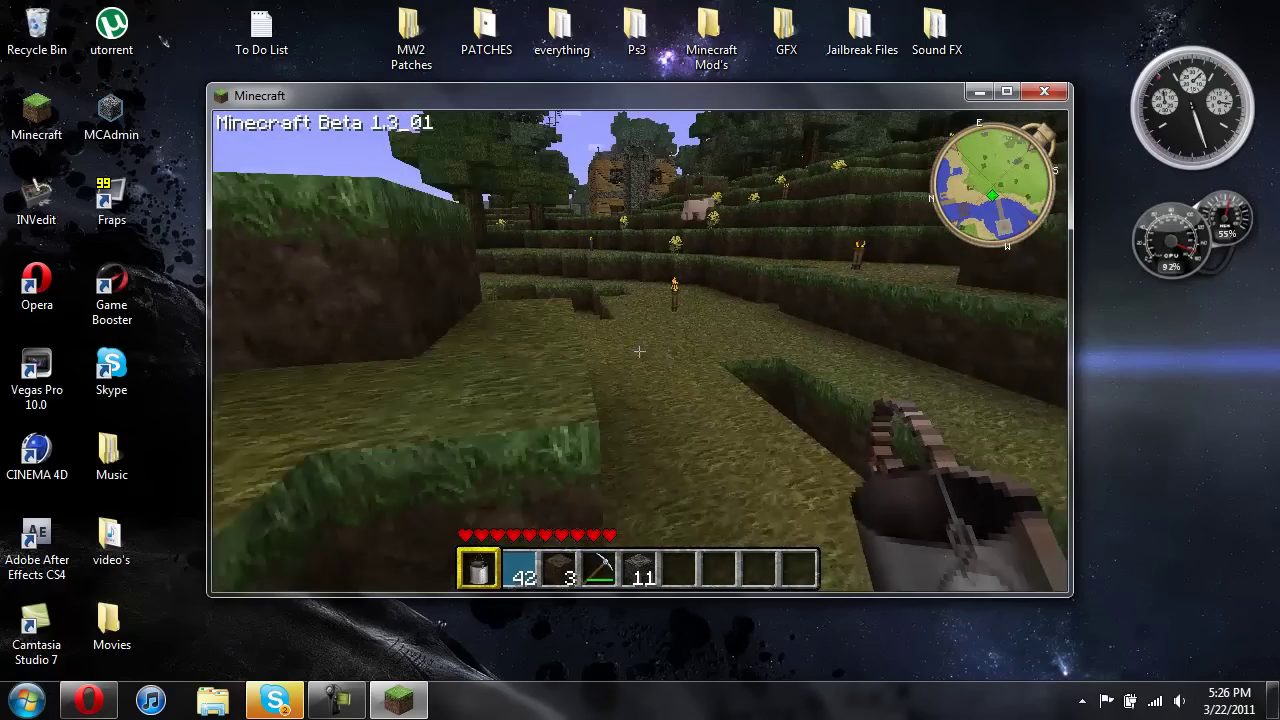
key(w)
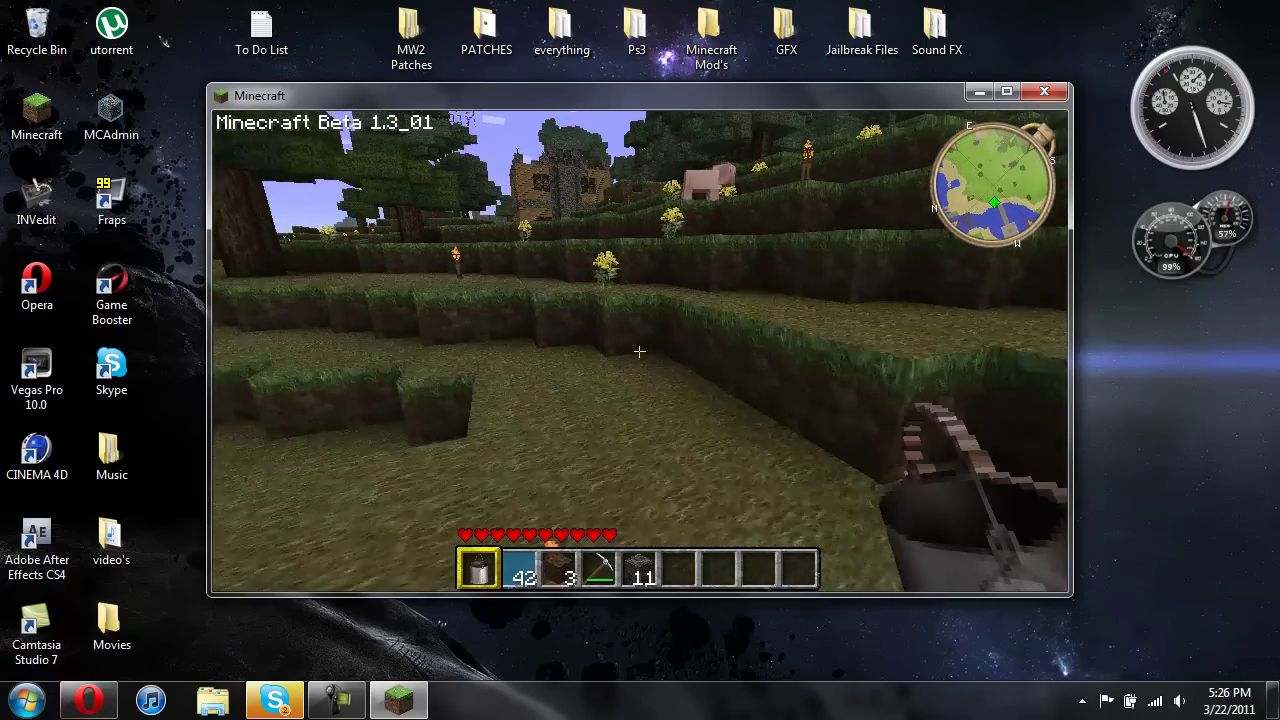
key(w)
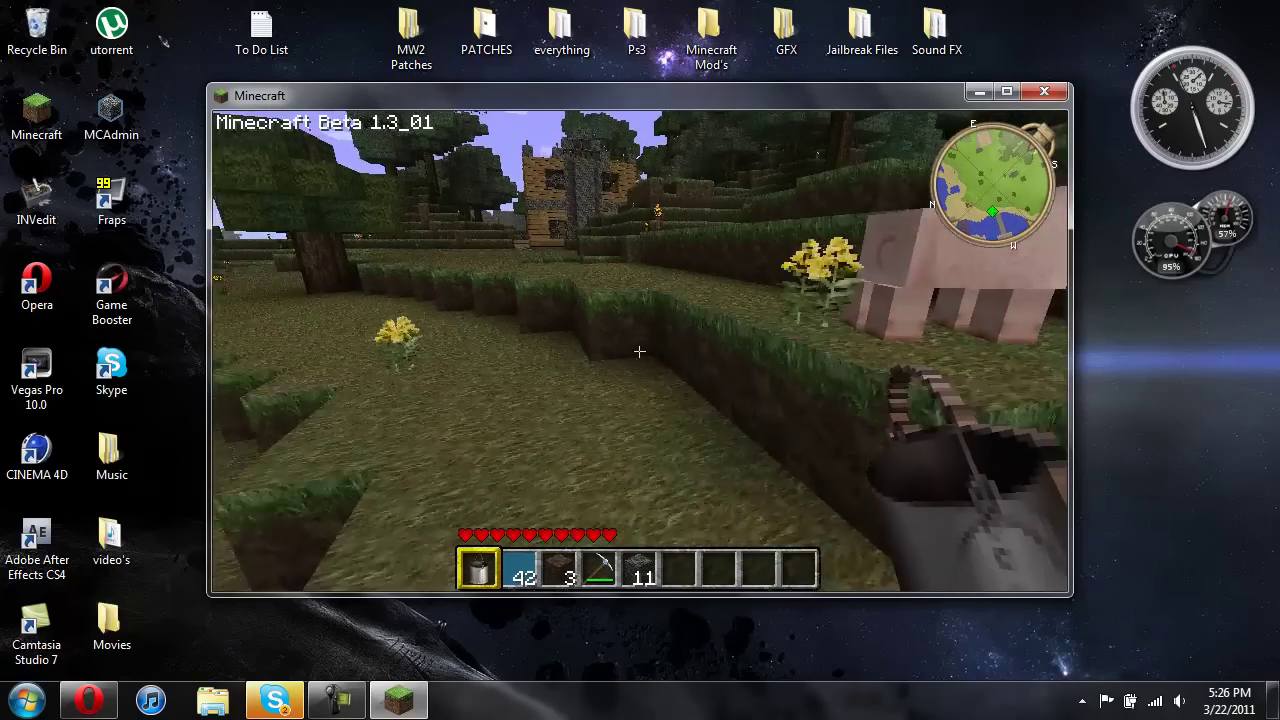
key(w)
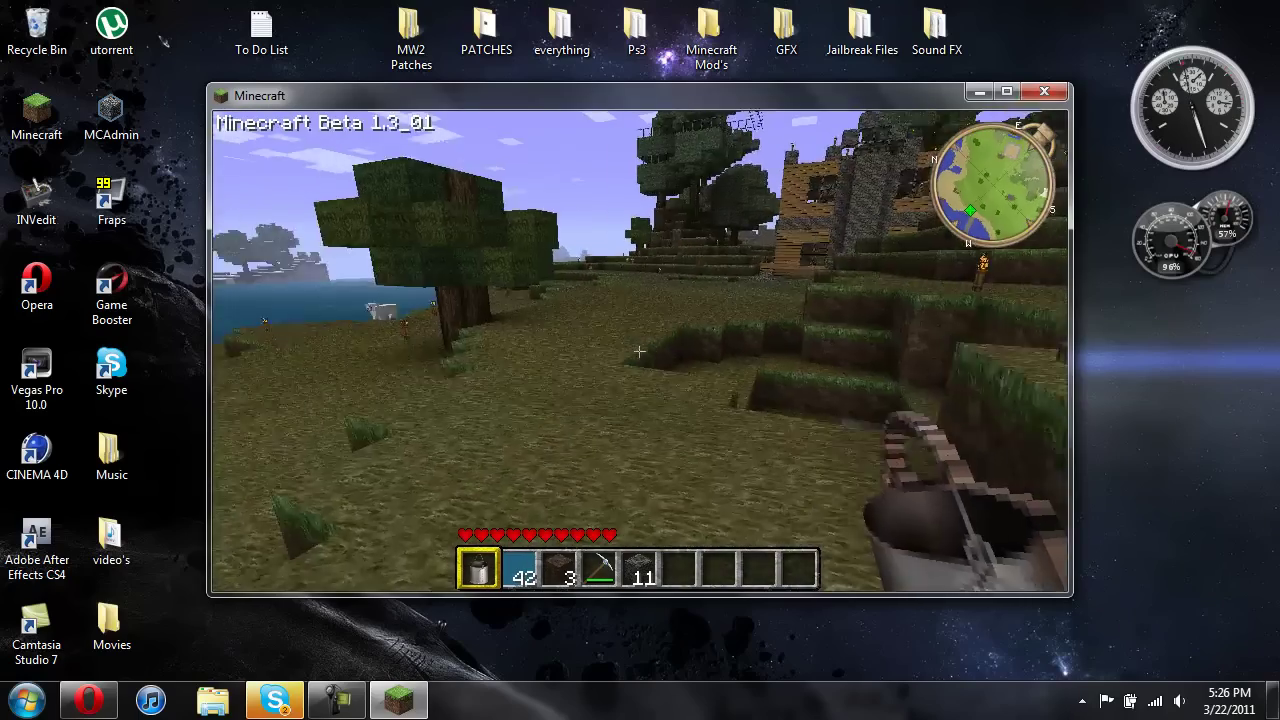
key(w)
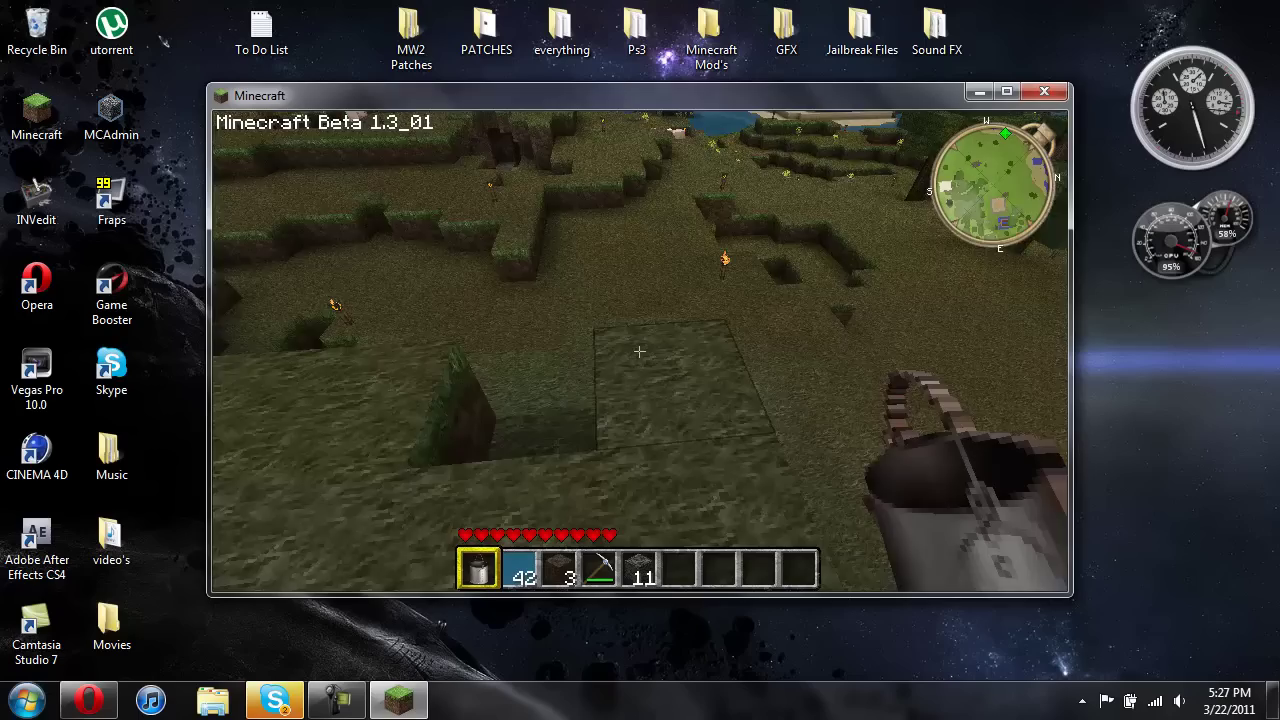
key(w)
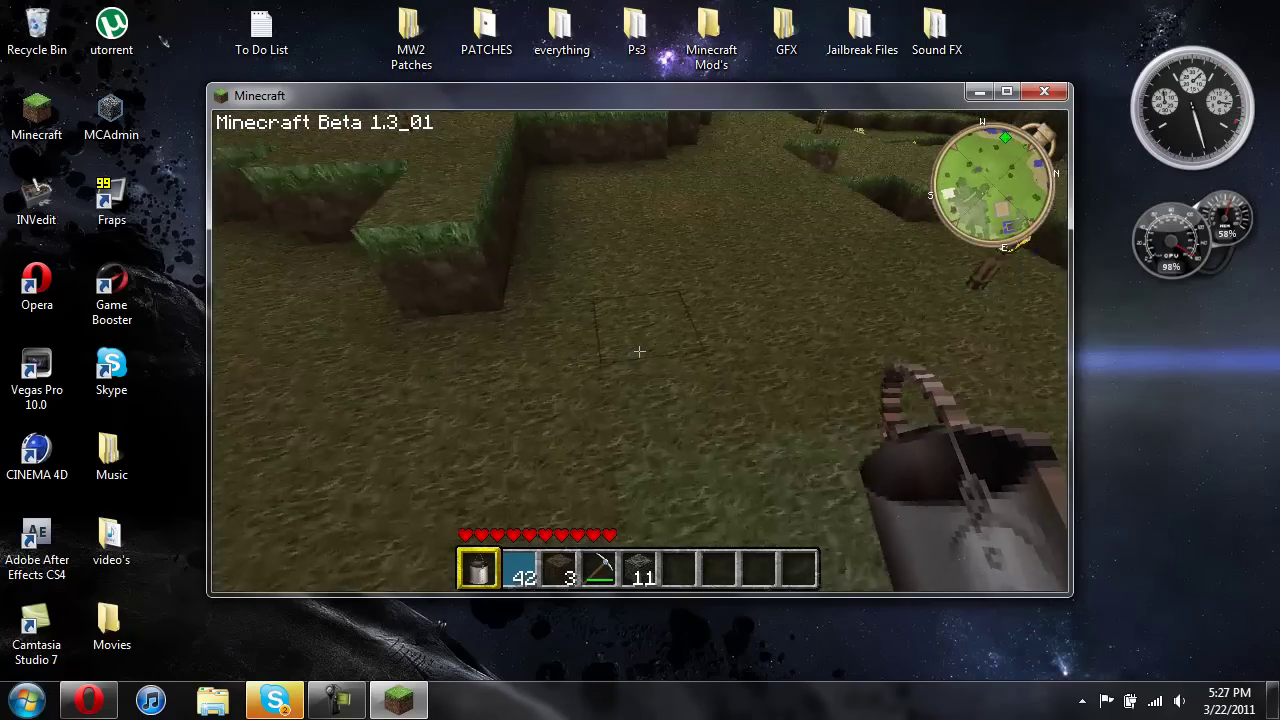
key(w)
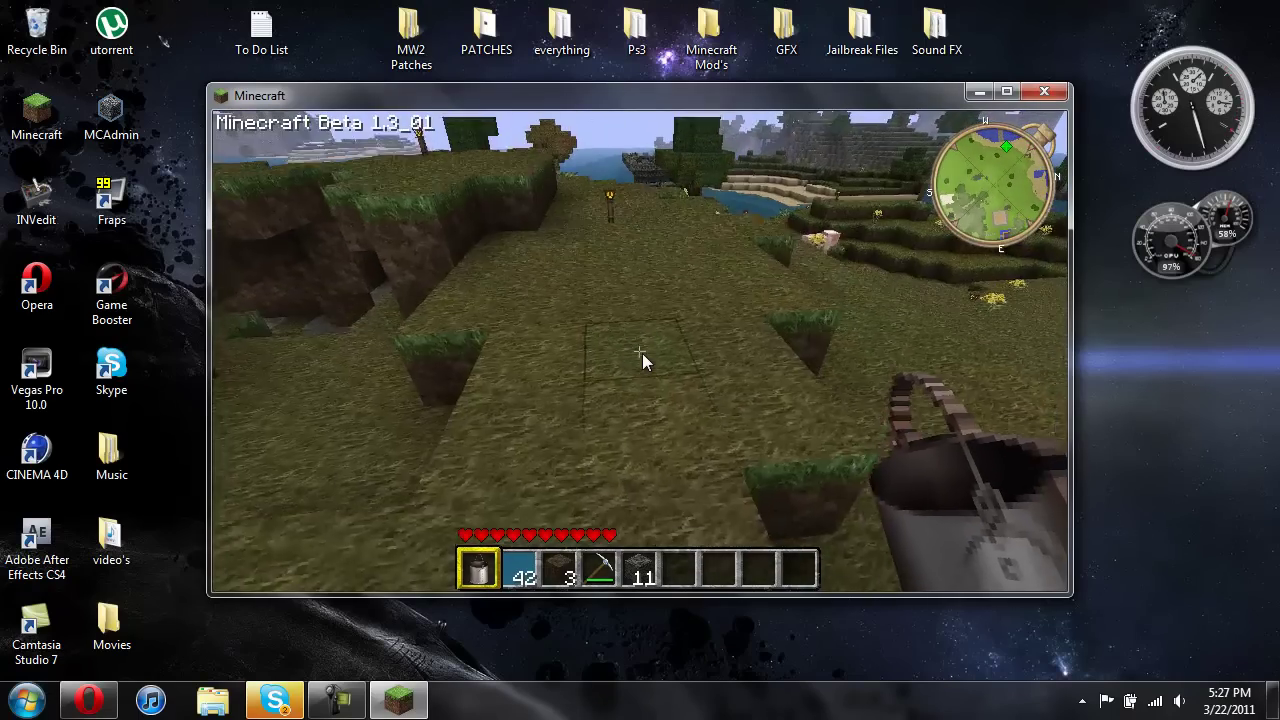
key(Escape)
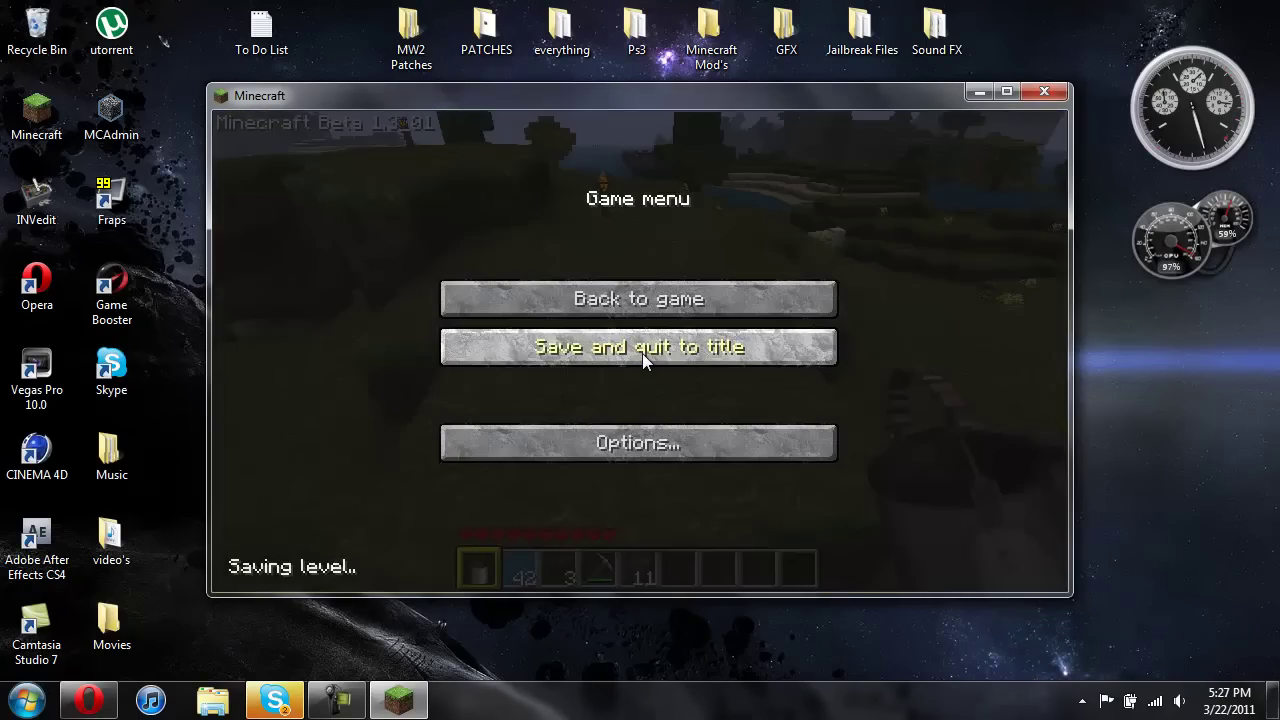
click(642, 353)
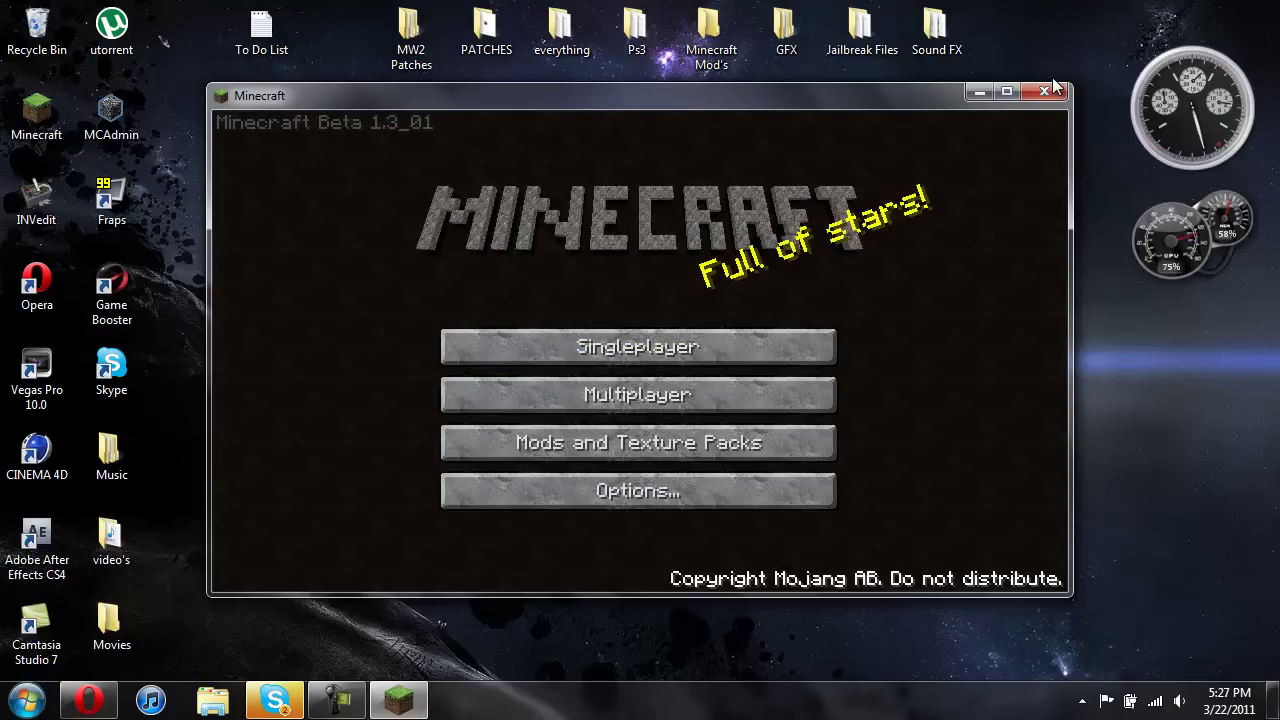
click(1050, 88)
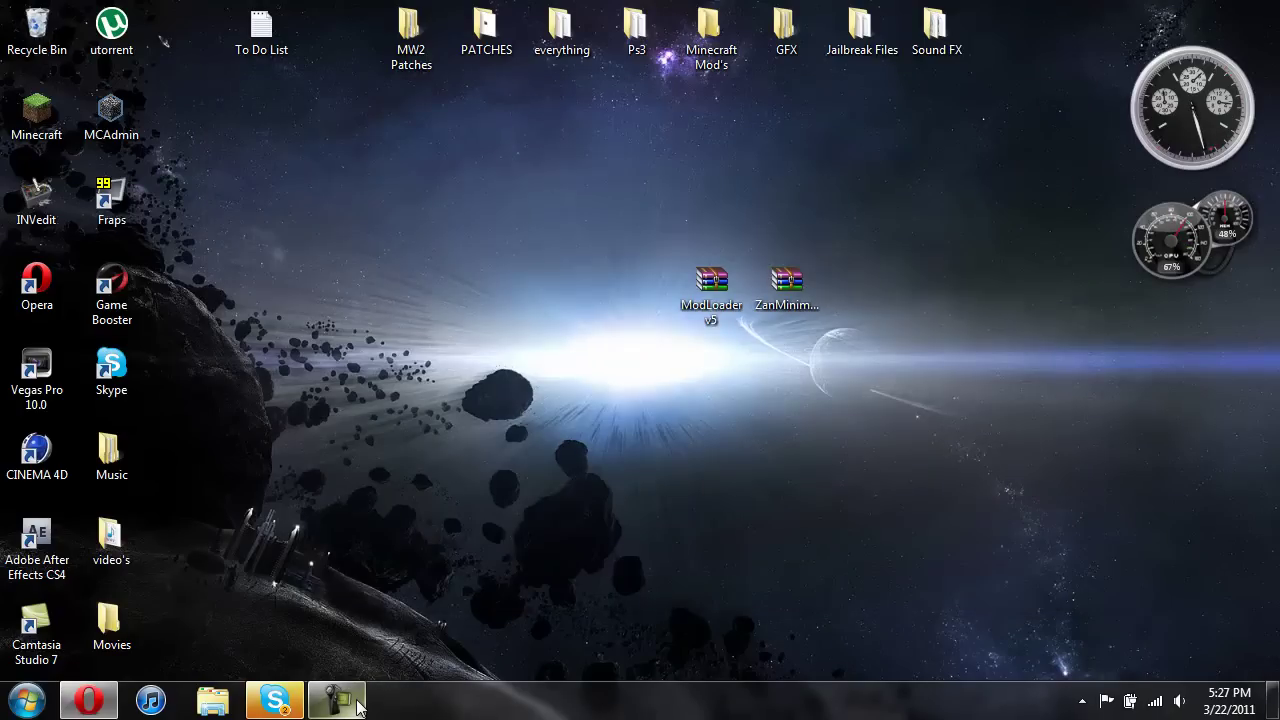
click(358, 706)
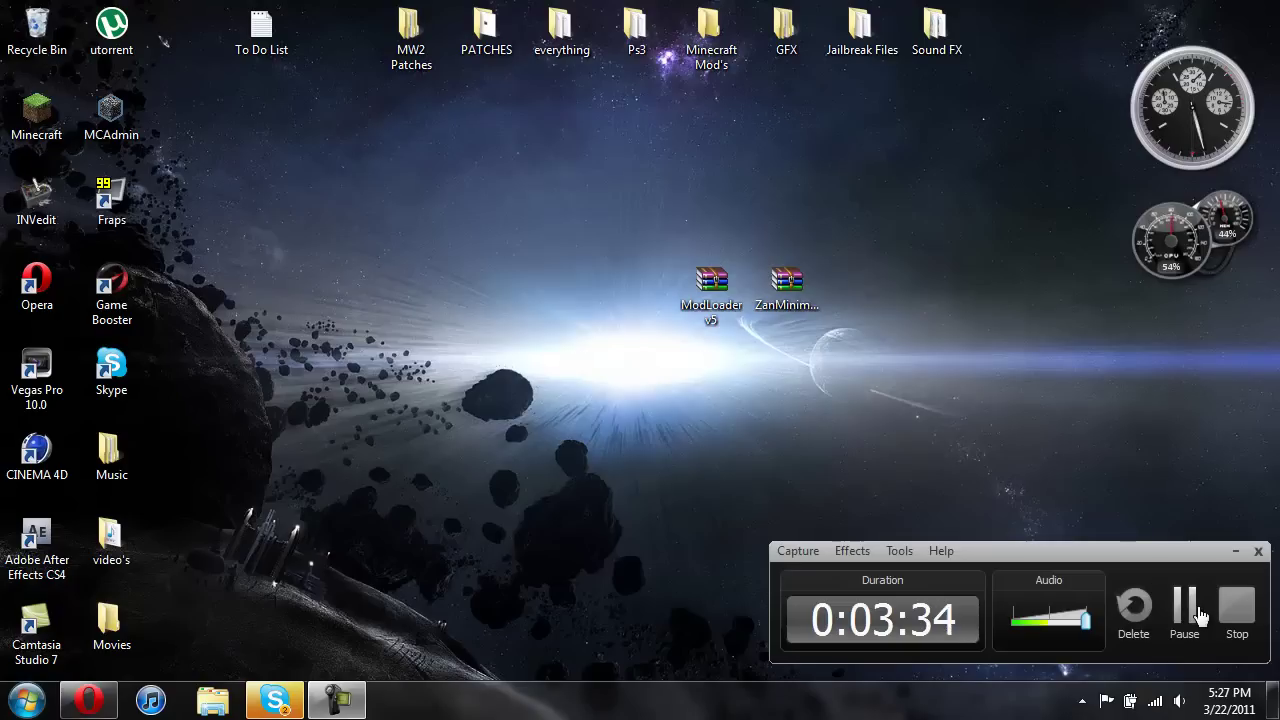
click(1184, 606)
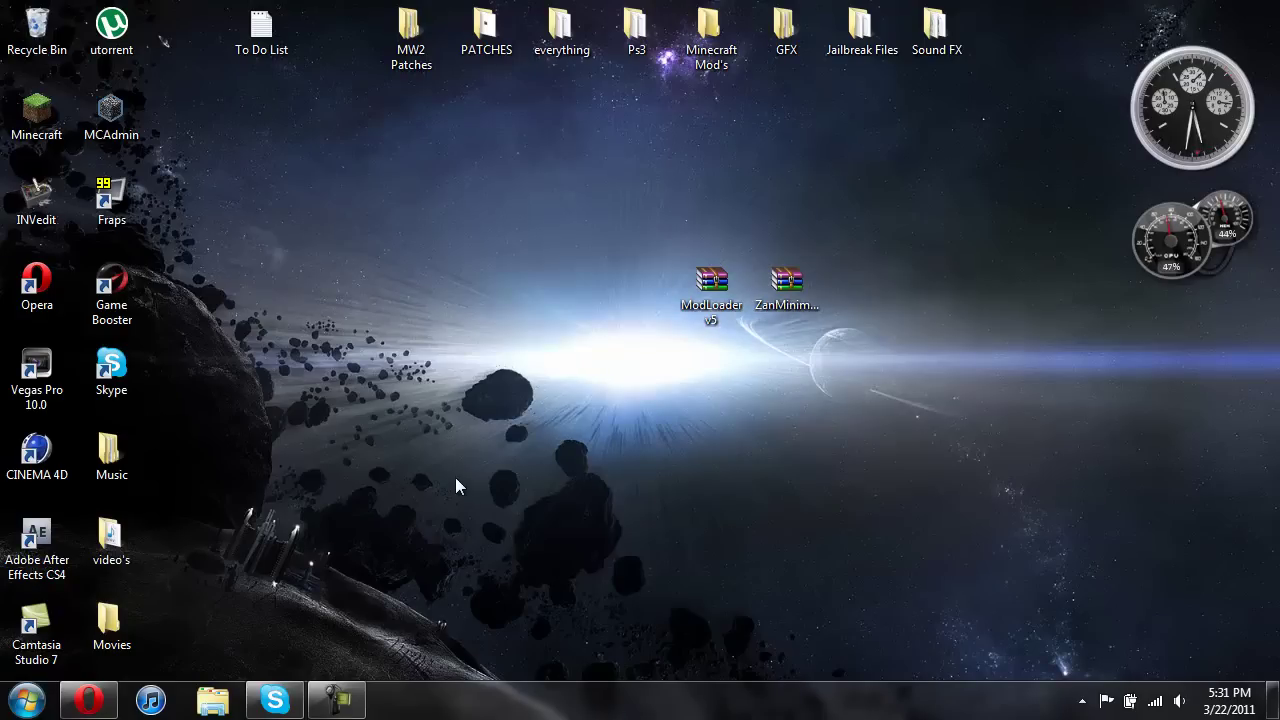
In Opera, find Zan's Minimap in Lahwran's Mods thread, dismiss its download prompt, then open Risugami's Mods.
click(89, 699)
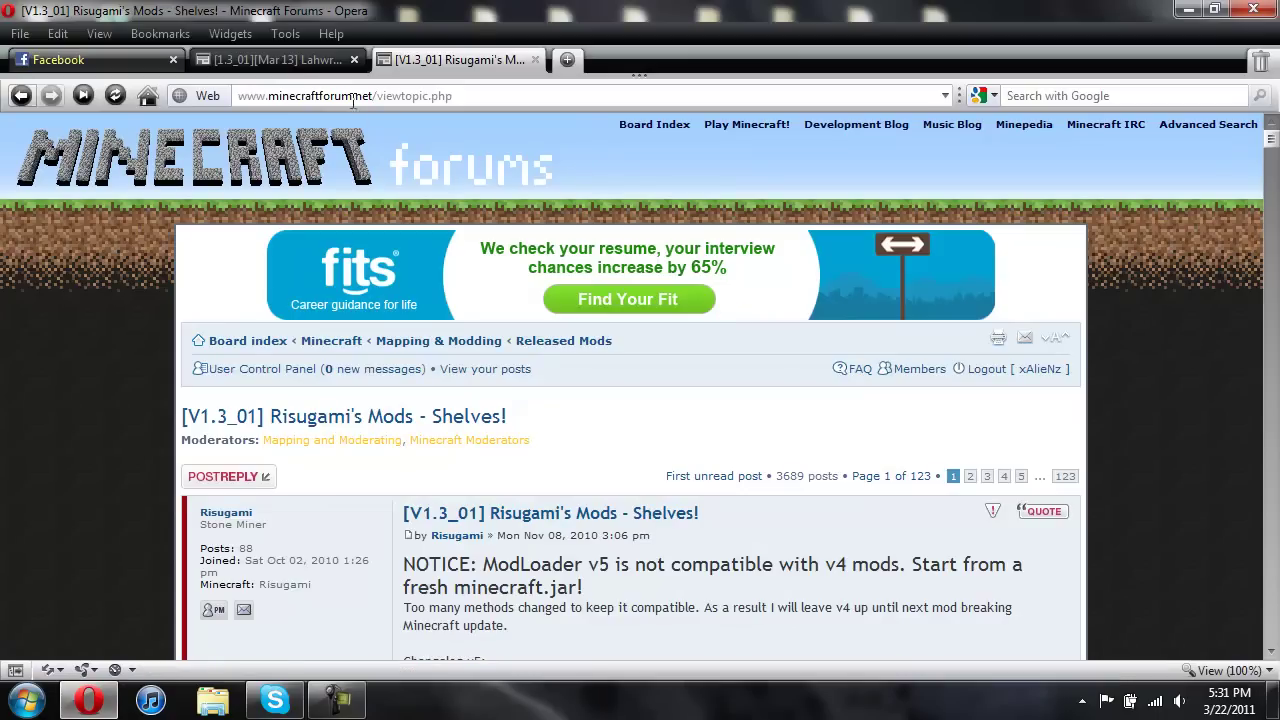
click(293, 59)
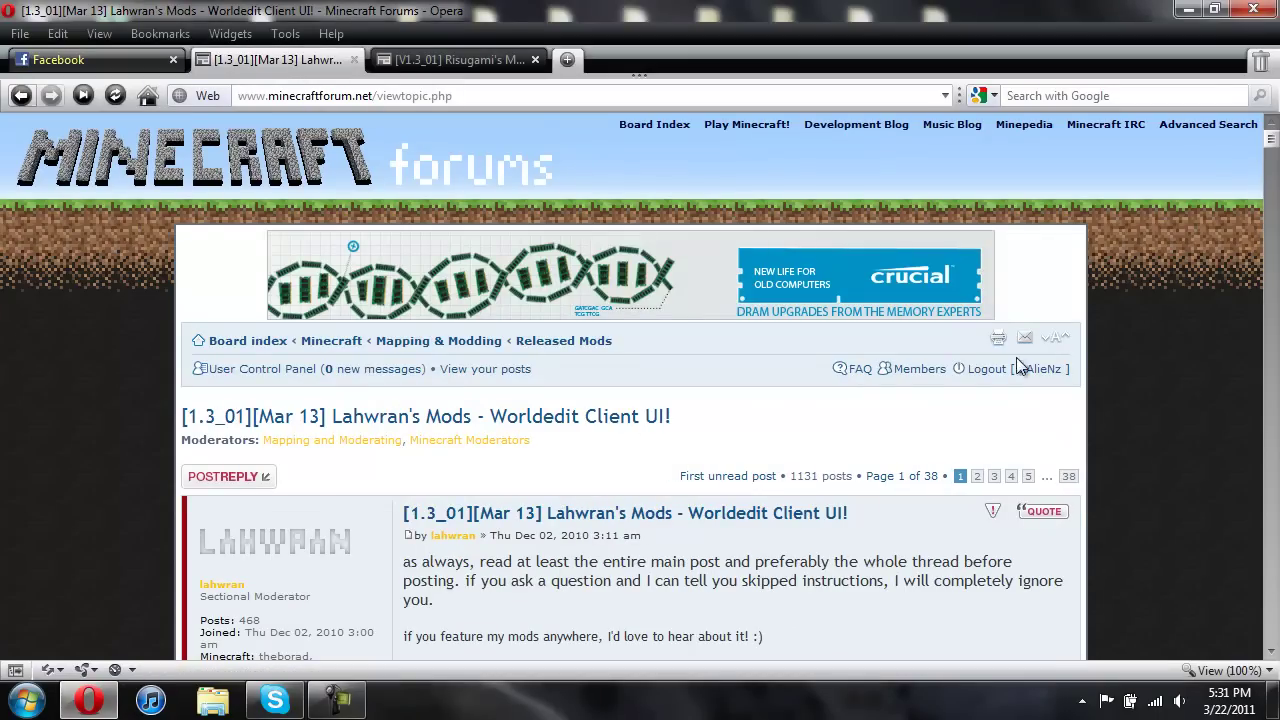
scroll(1145, 265, down, 10)
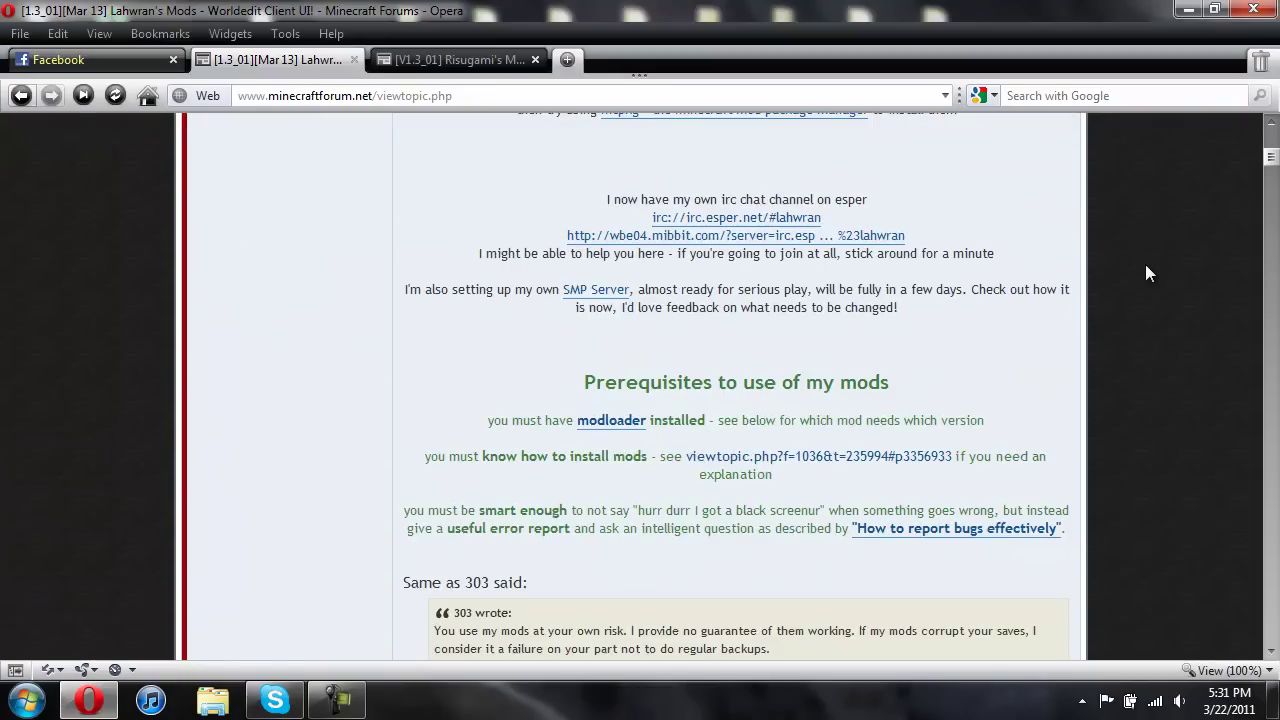
scroll(1147, 273, down, 5)
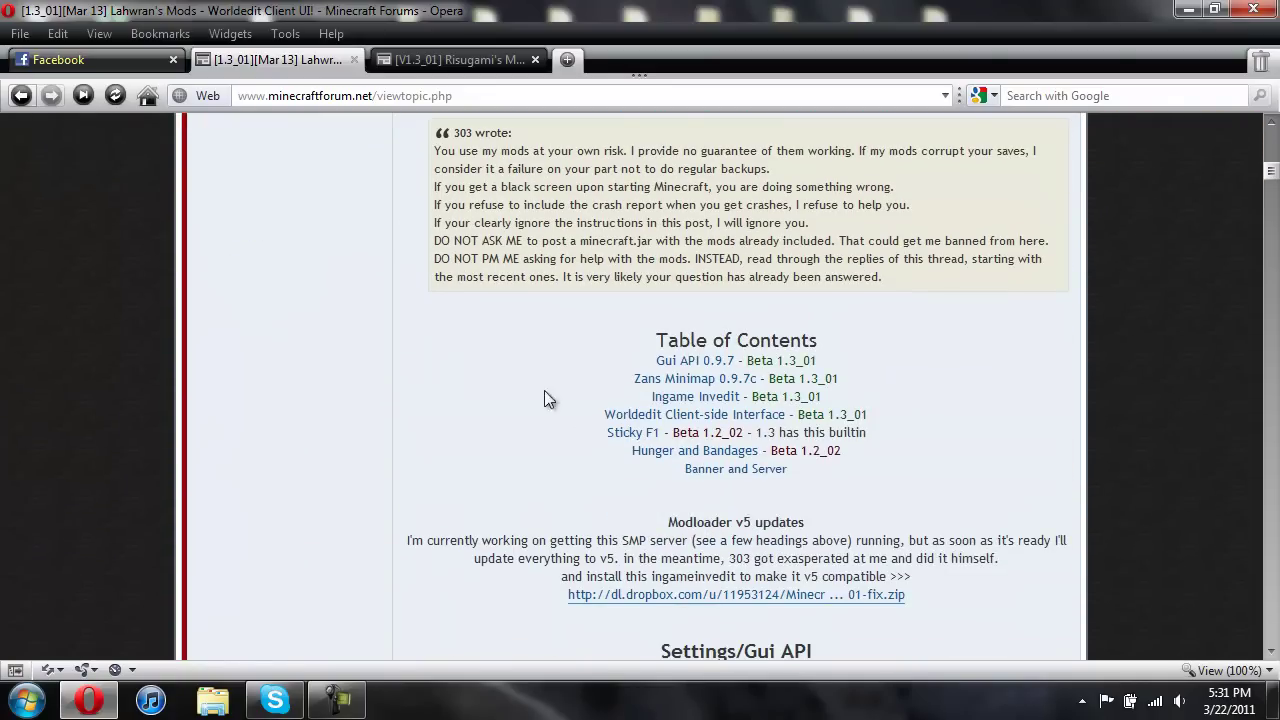
click(685, 385)
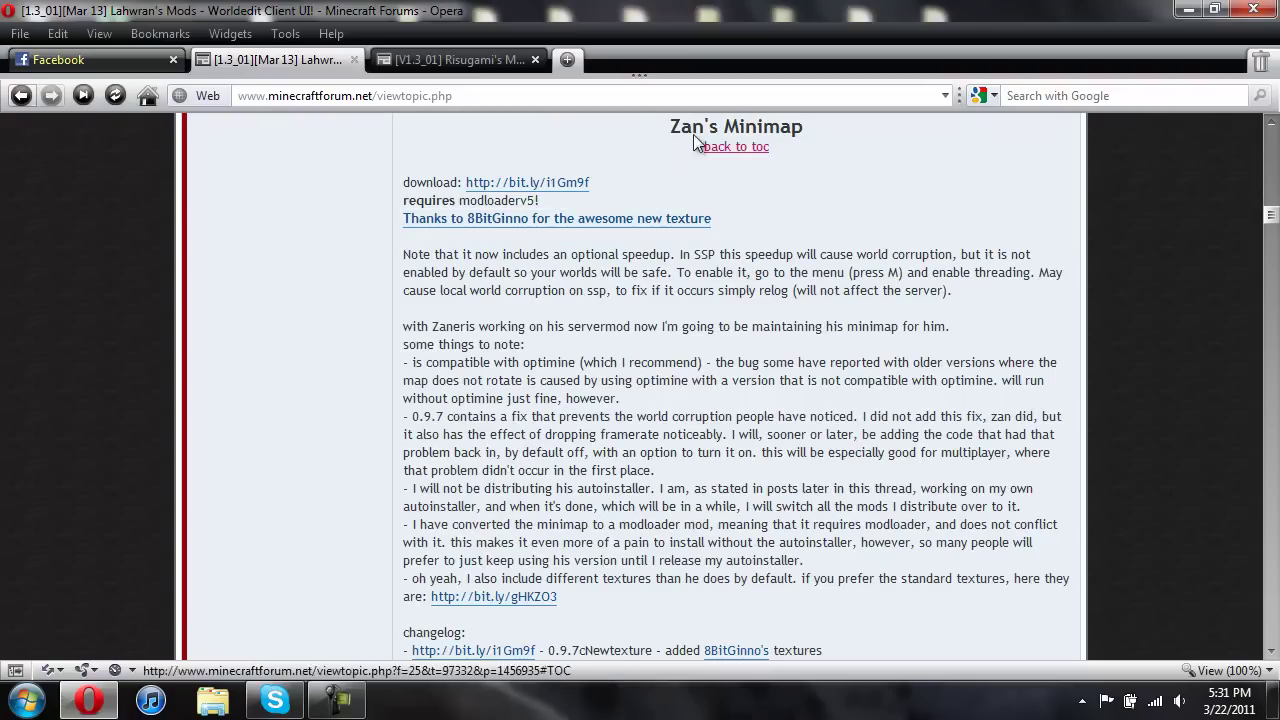
click(521, 185)
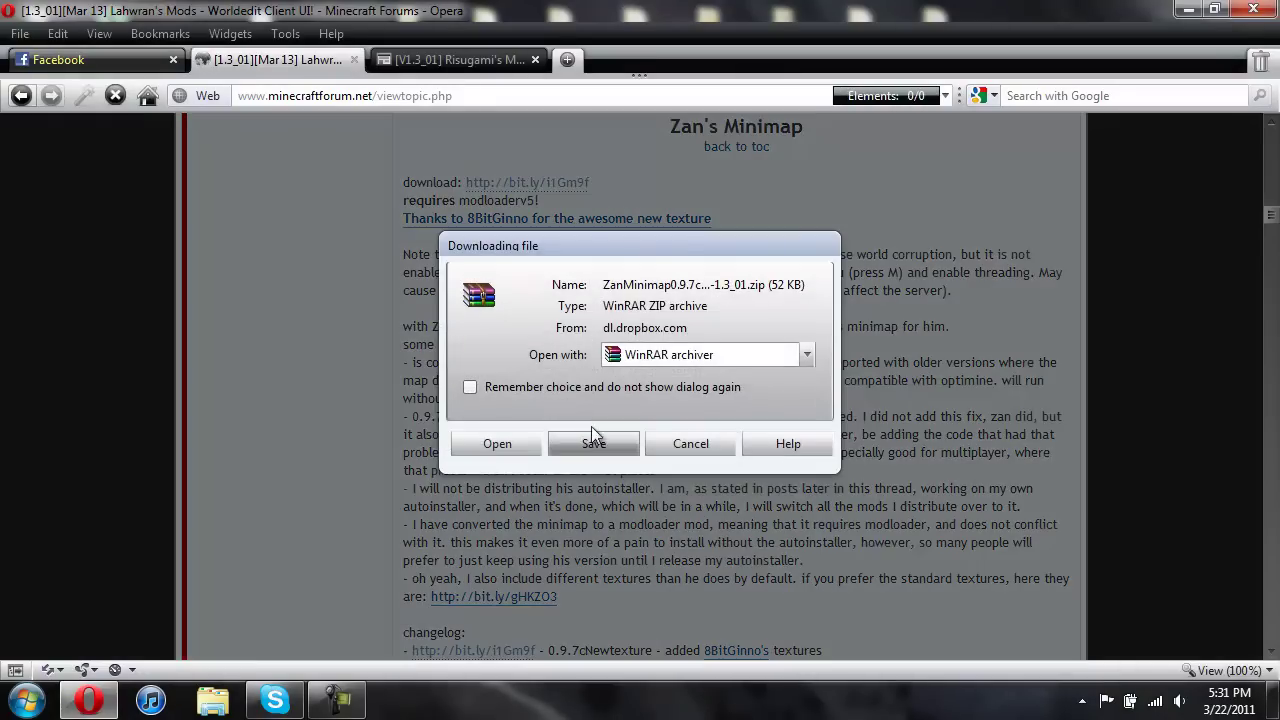
click(705, 447)
click(425, 58)
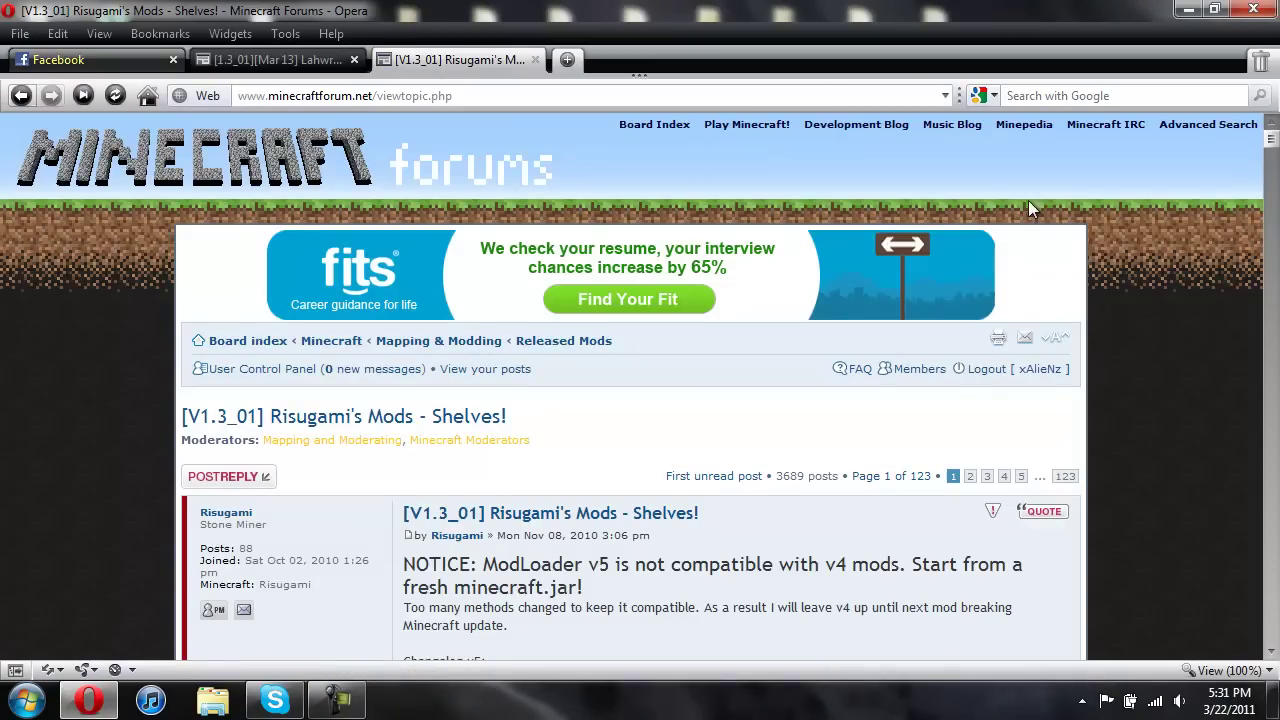
Scroll to The Mods in Risugami's thread and start the ModLoader v5 download.
scroll(1058, 222, down, 3)
scroll(1054, 213, down, 5)
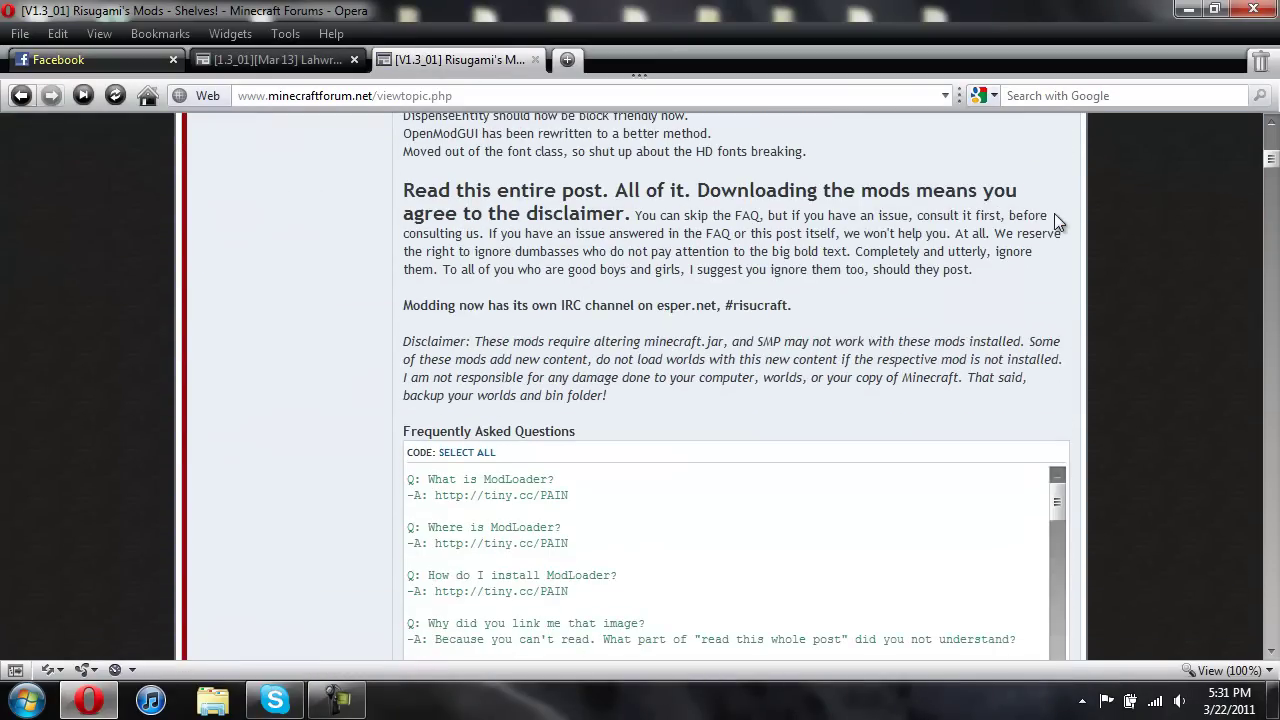
scroll(340, 278, down, 5)
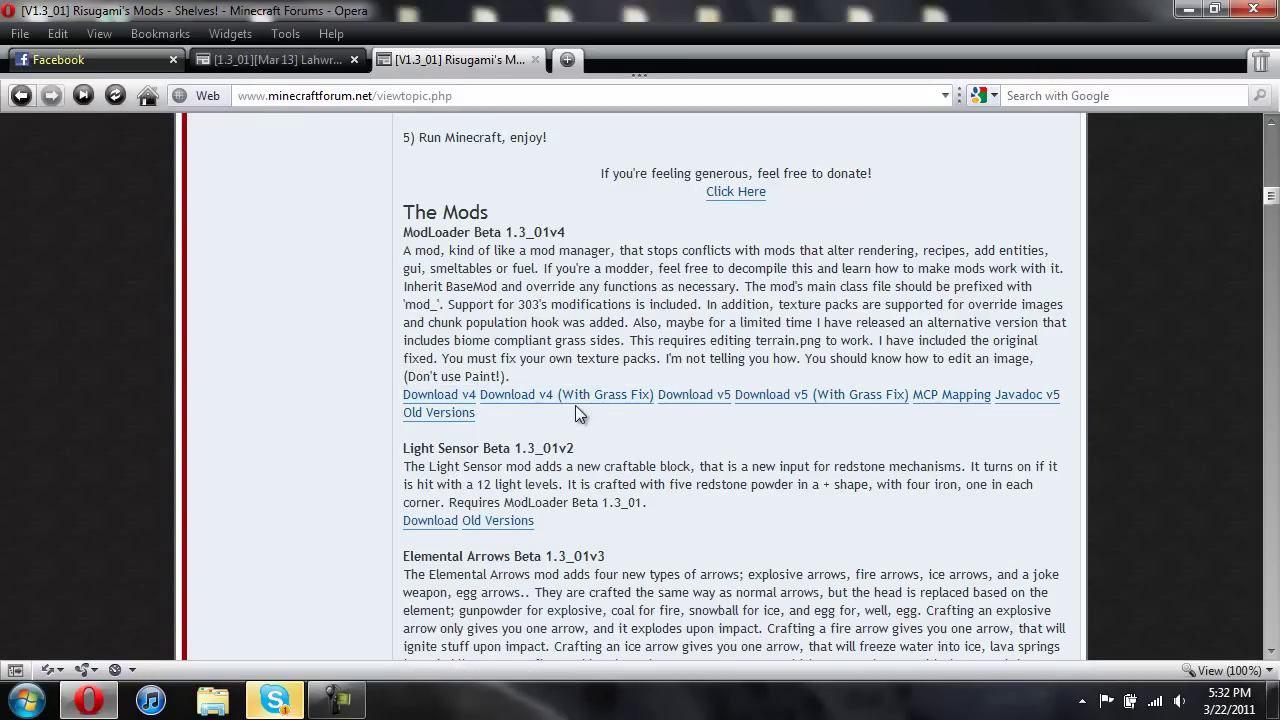
click(692, 405)
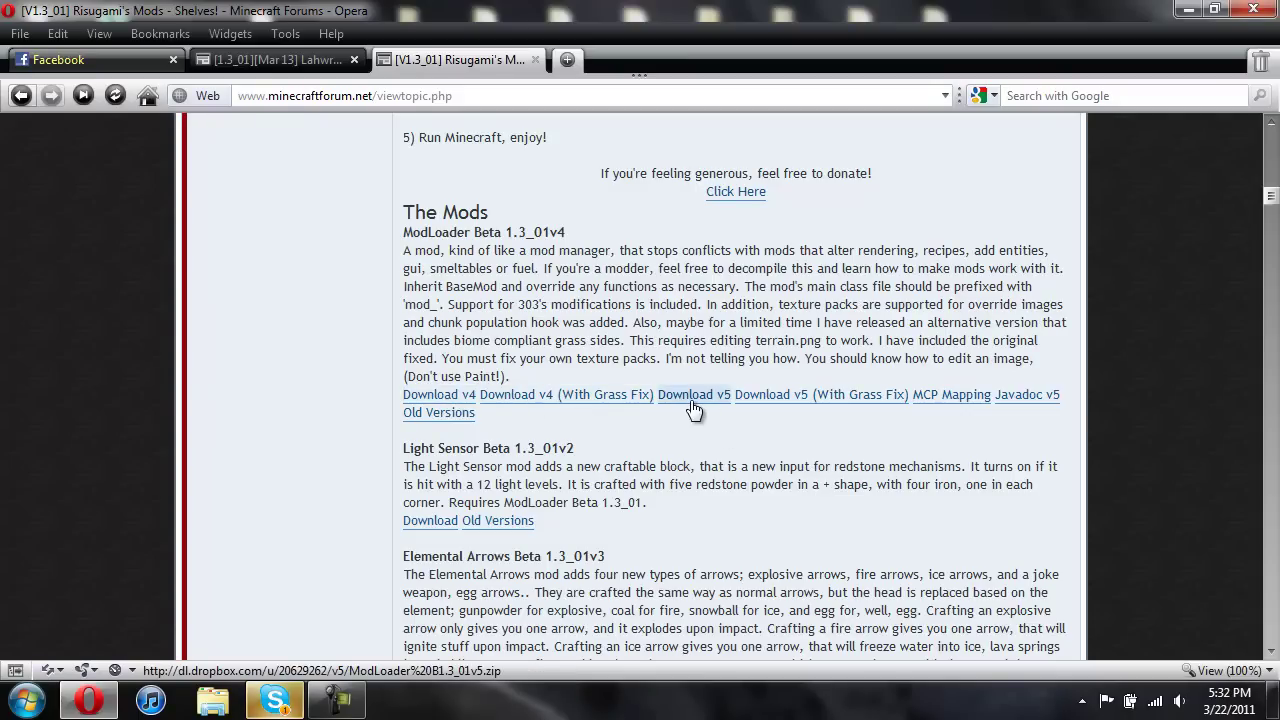
click(797, 405)
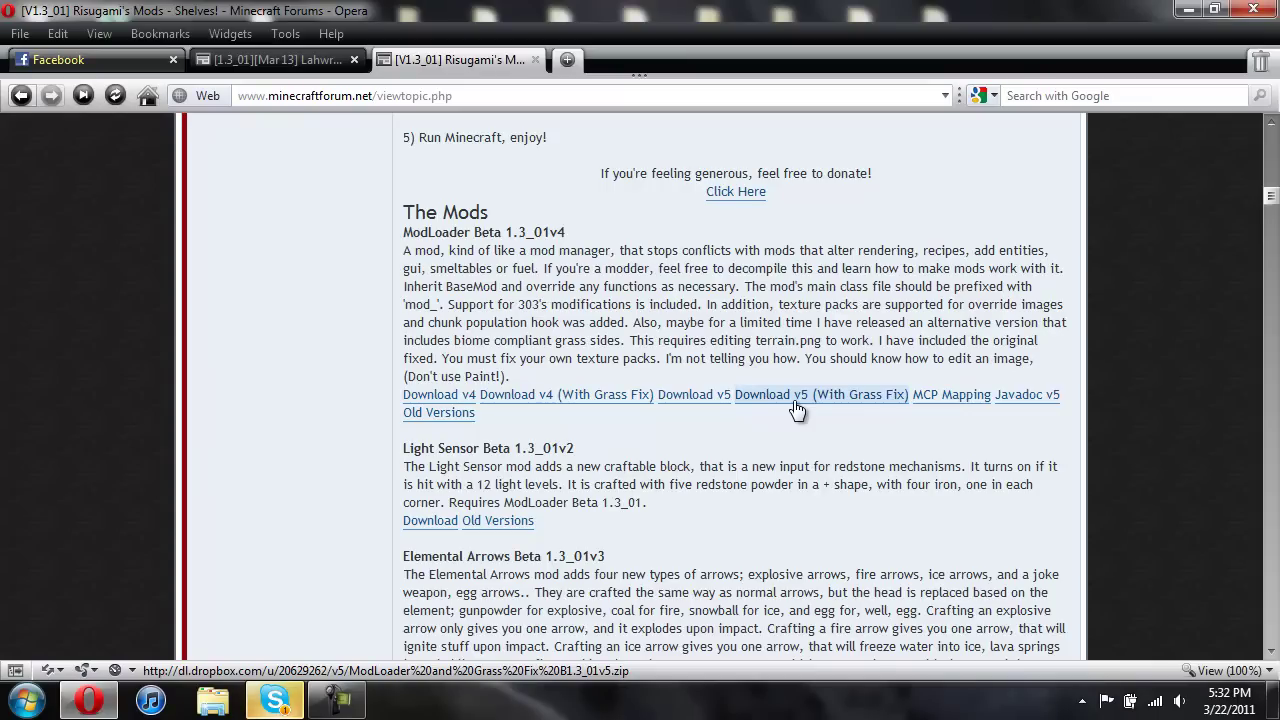
click(708, 396)
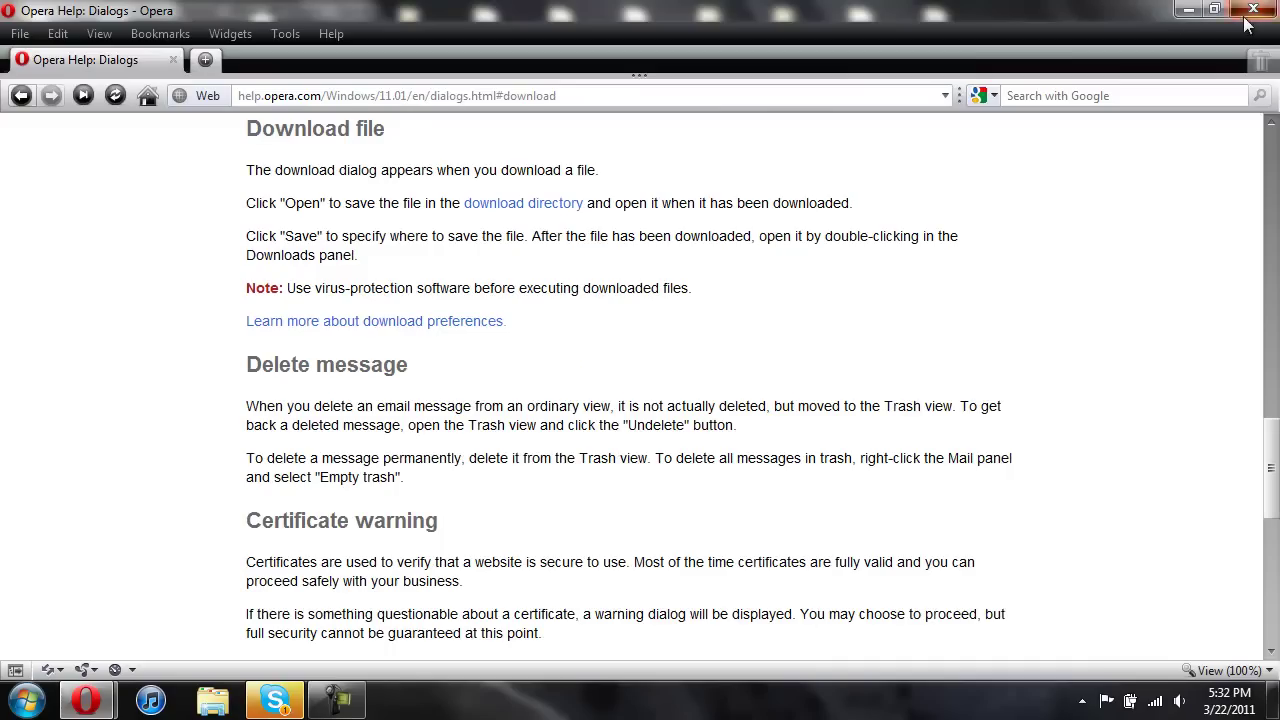
Cancel the ModLoader download, close Opera, and bring up the Start menu.
click(1253, 9)
click(699, 443)
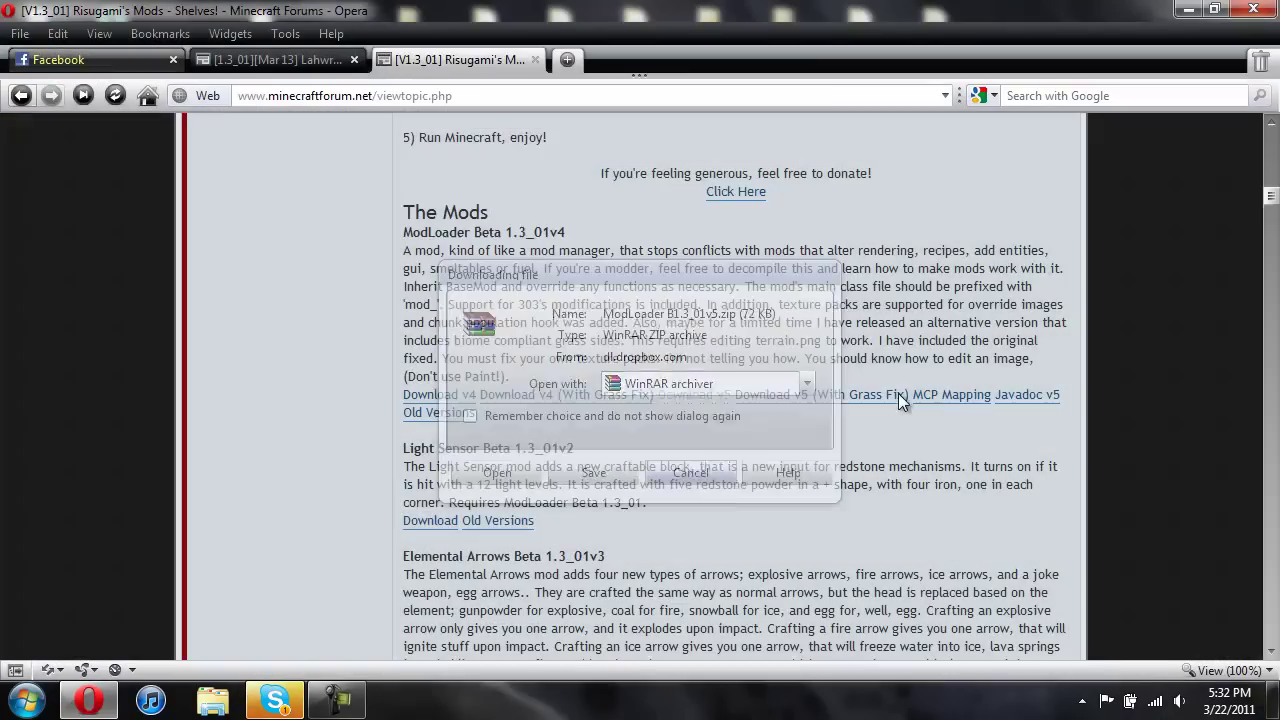
click(1253, 9)
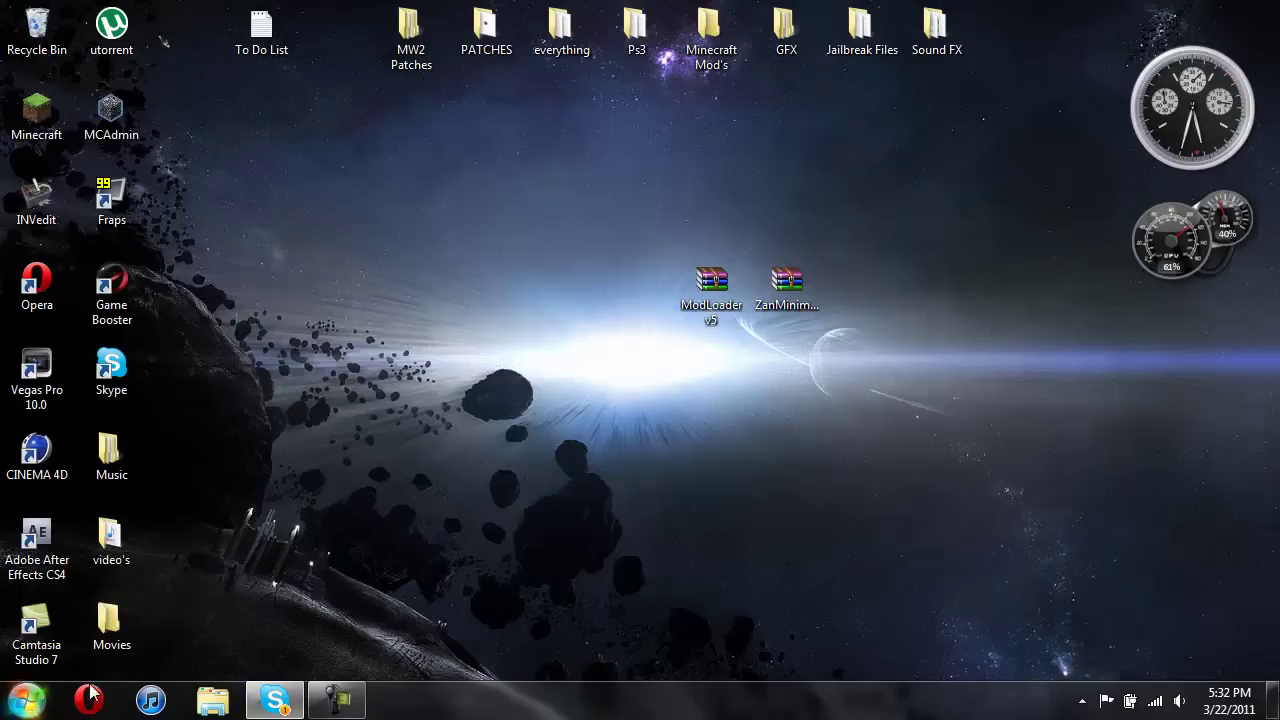
click(20, 695)
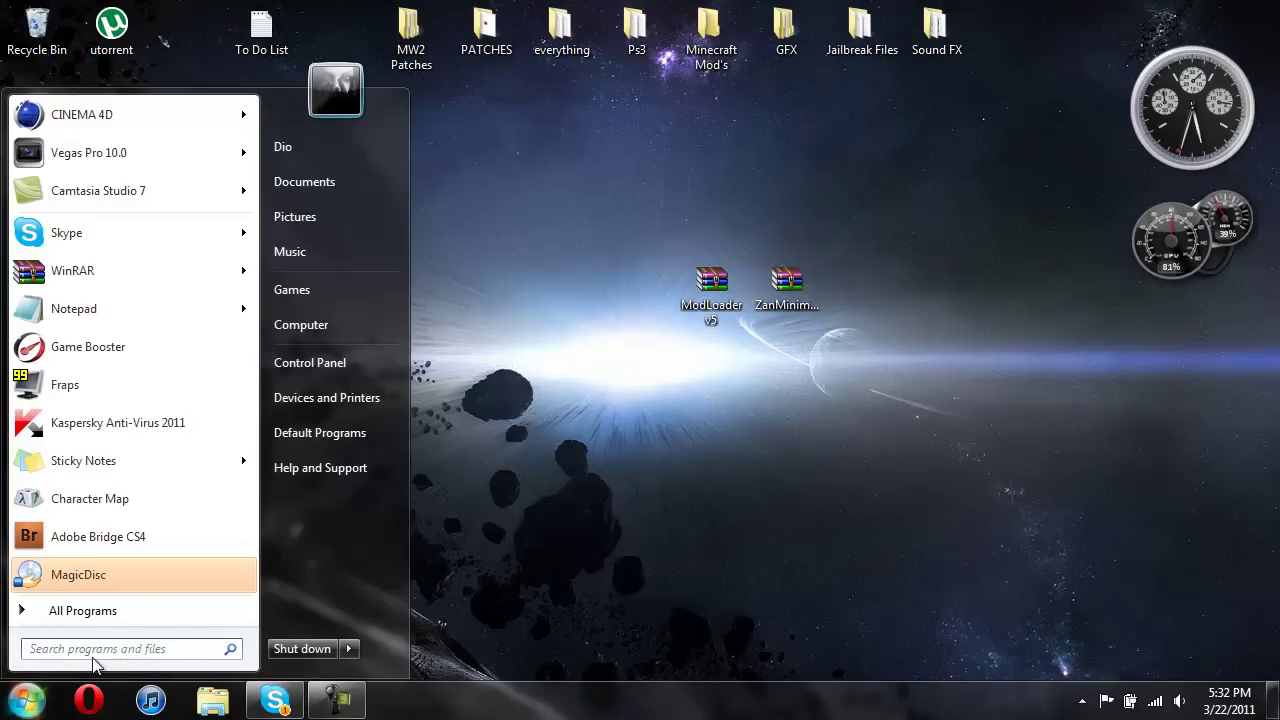
Search 'Run' from the Start menu, open the Run dialog, and clear its prefilled path.
text(%app)
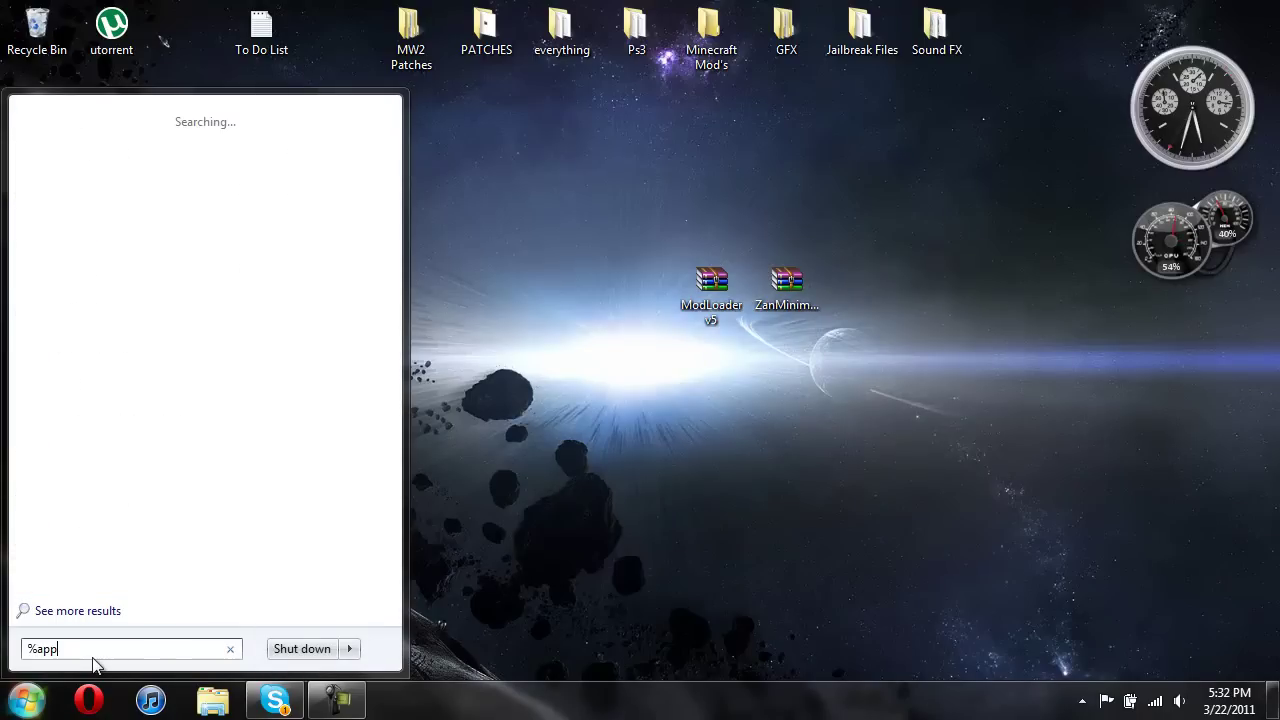
text(data)
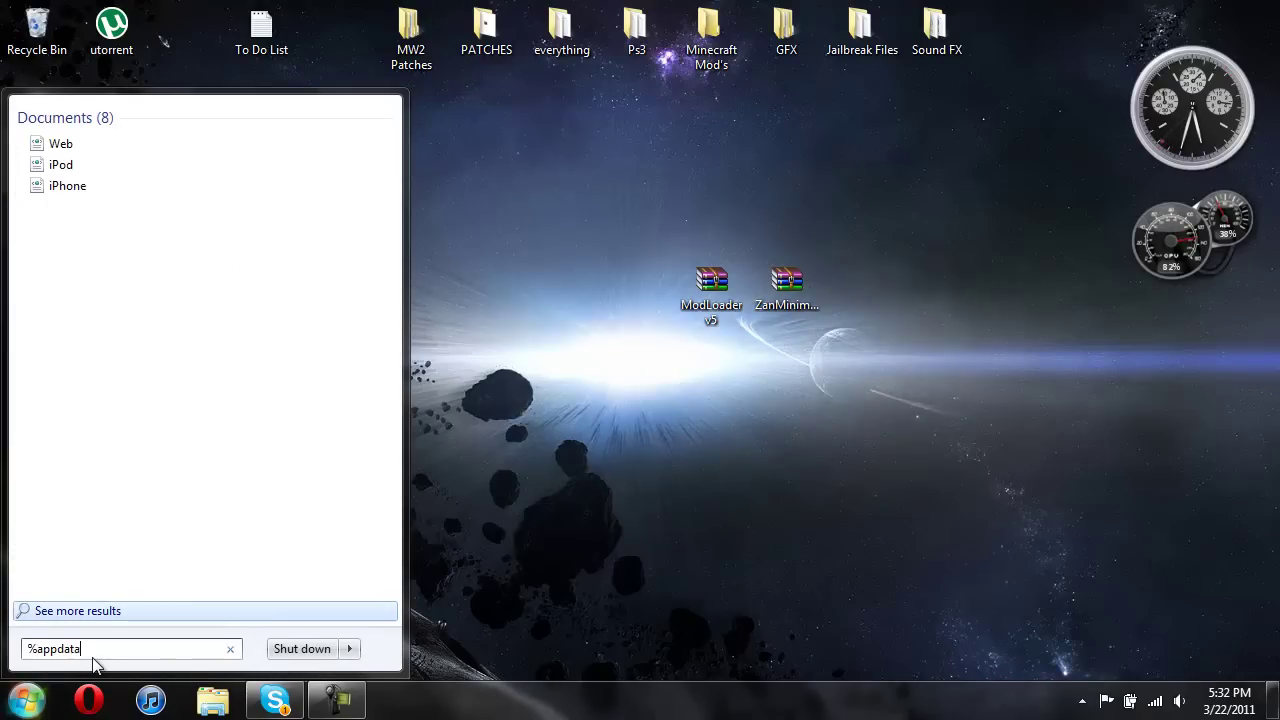
text(%)
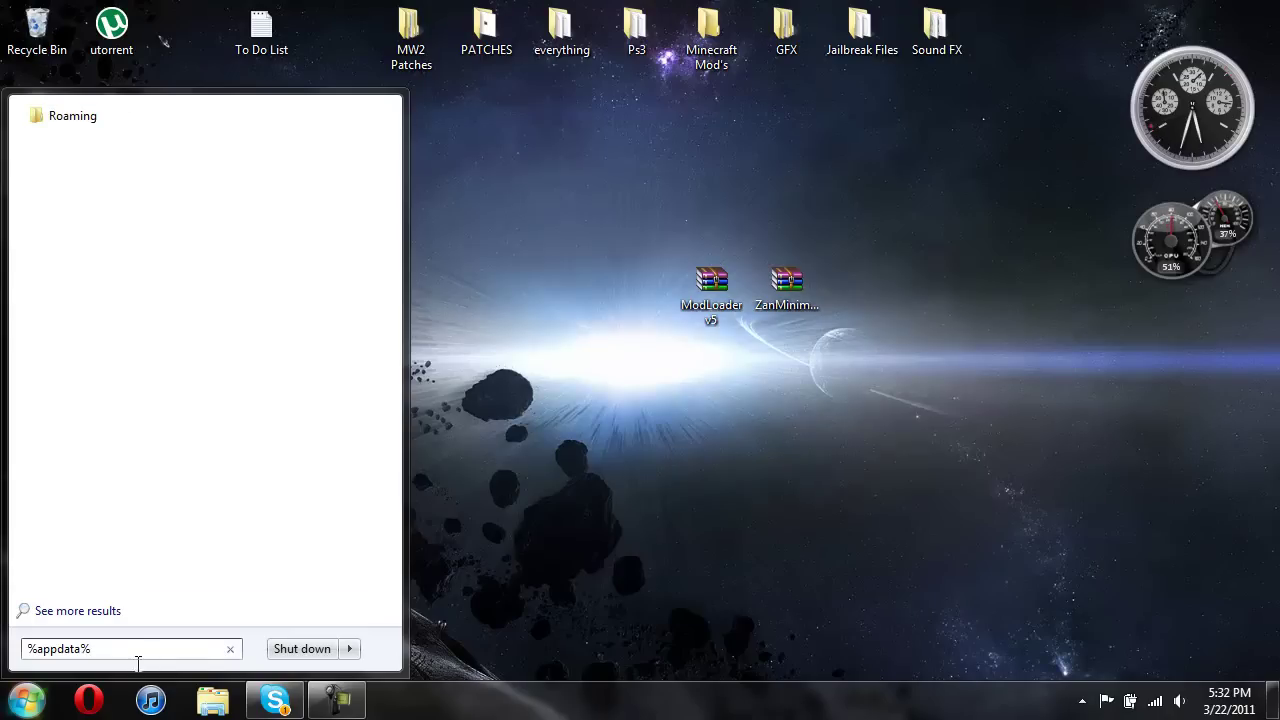
key(BackSpace)
key(BackSpace)
key(BackSpace)
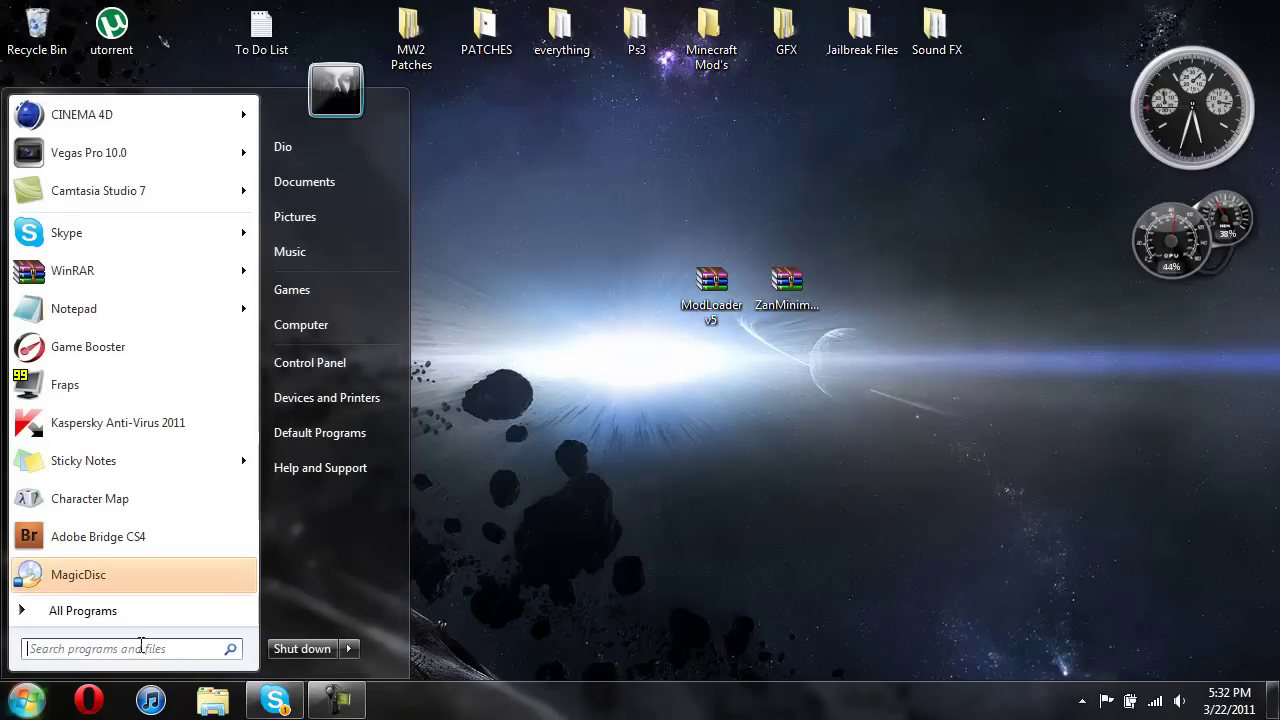
text(Run)
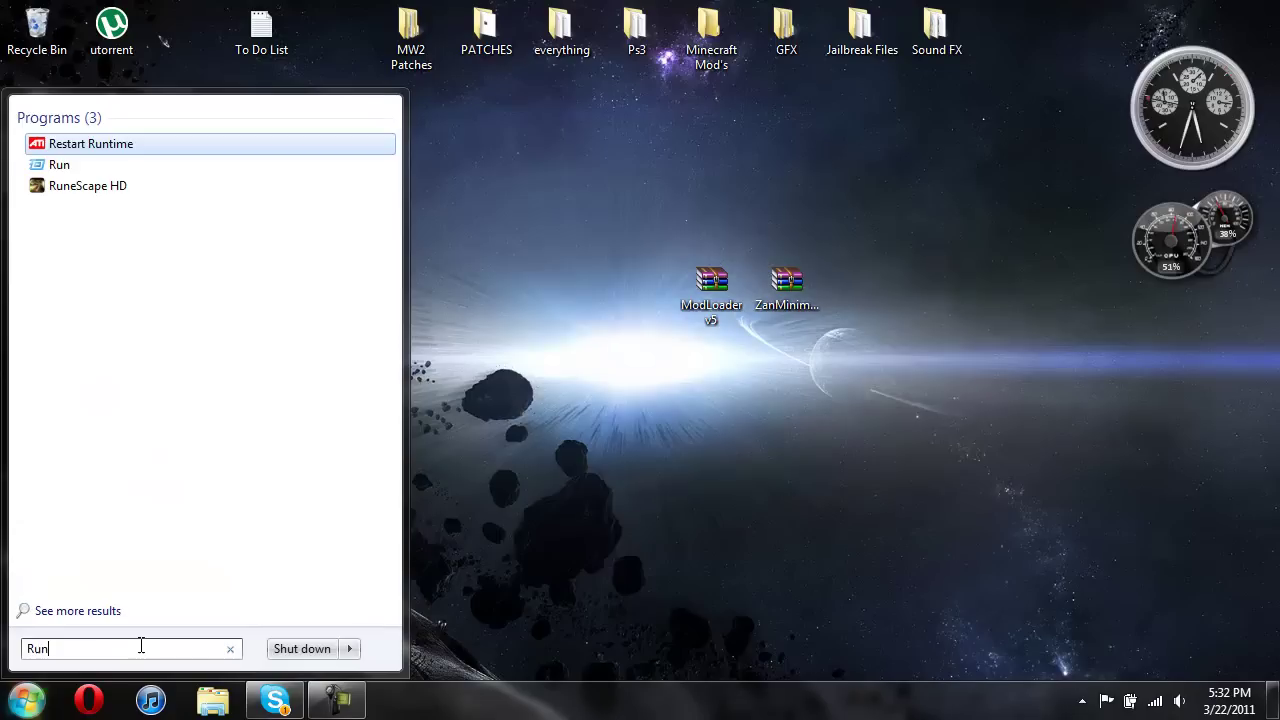
click(57, 166)
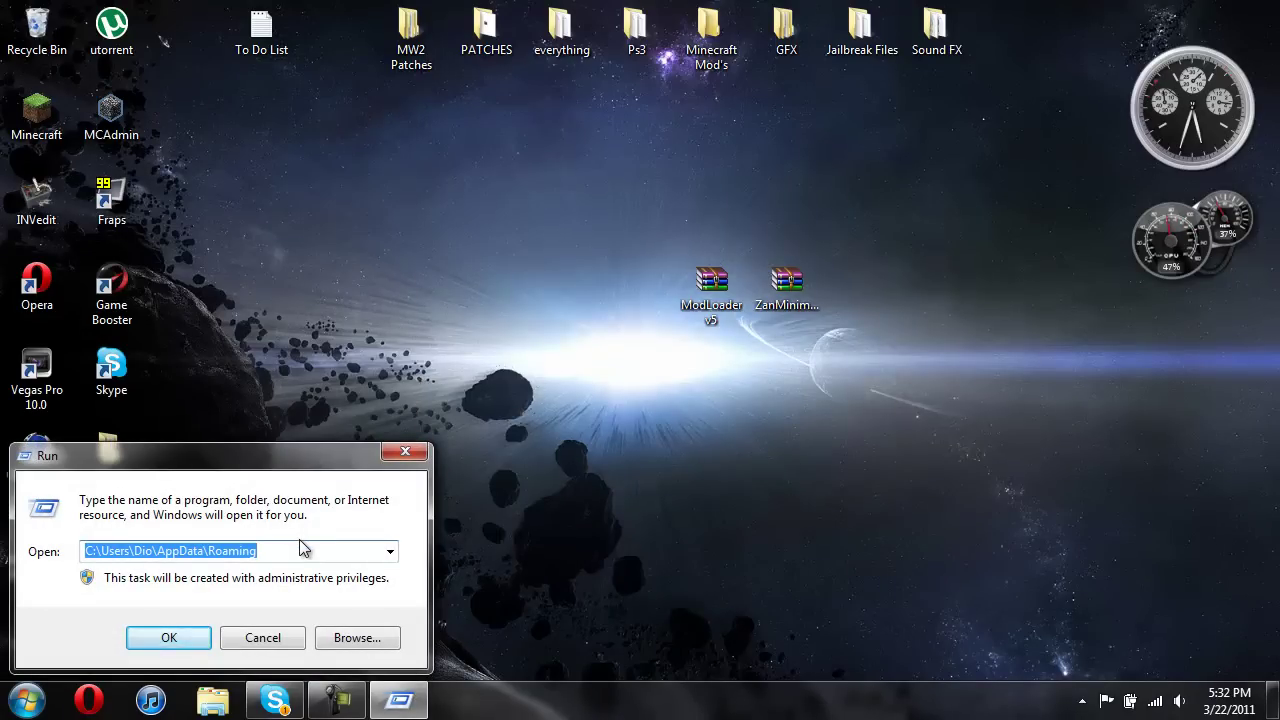
key(BackSpace)
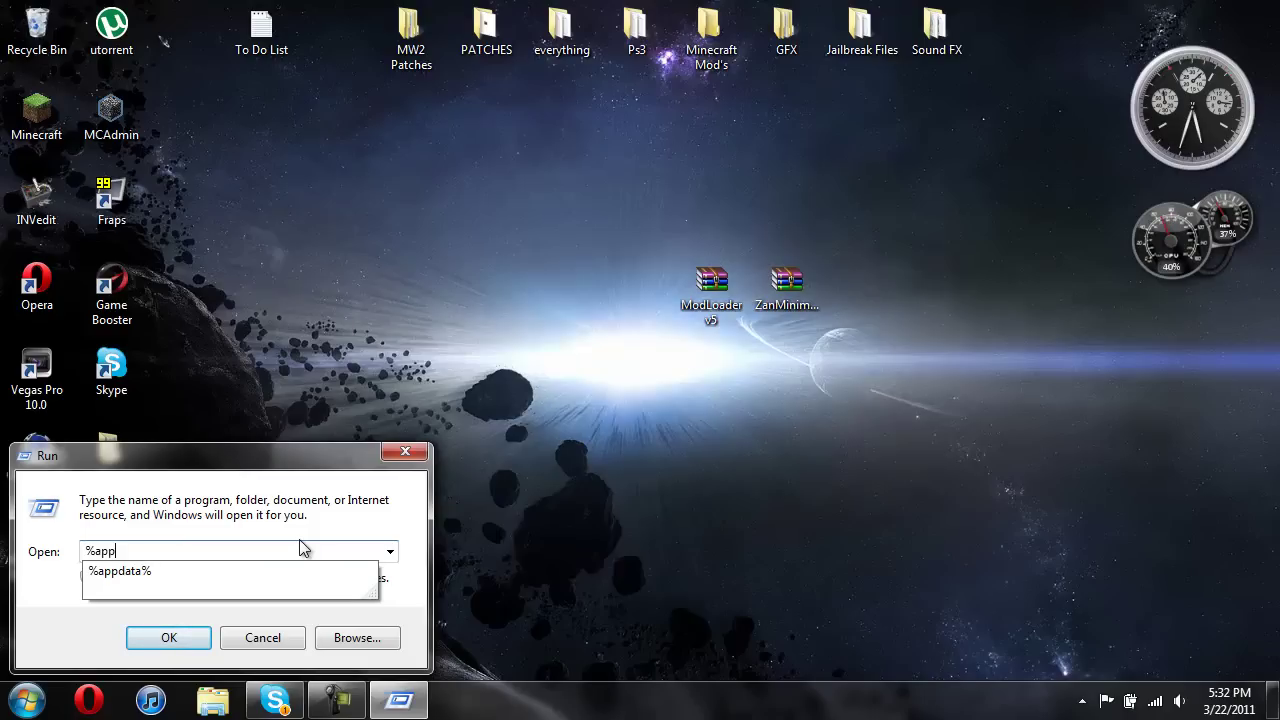
Browse via %appdata% into the .minecraft\bin folder.
text(%)
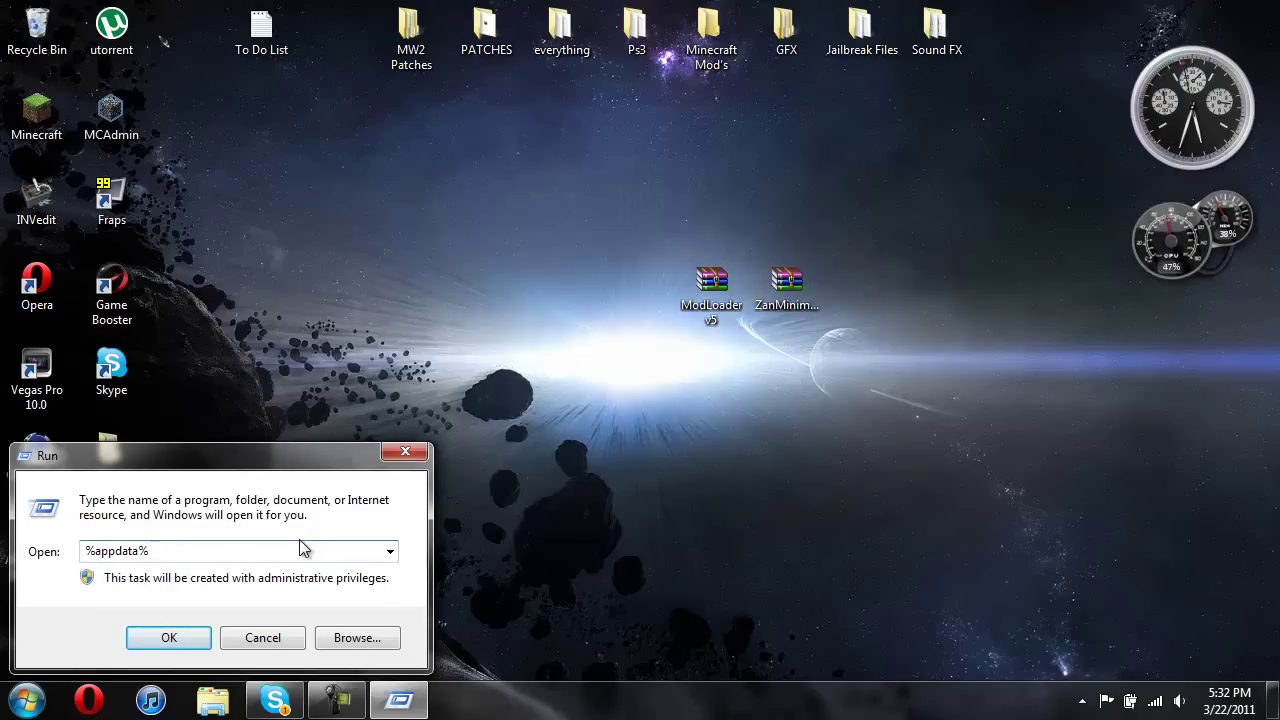
click(206, 634)
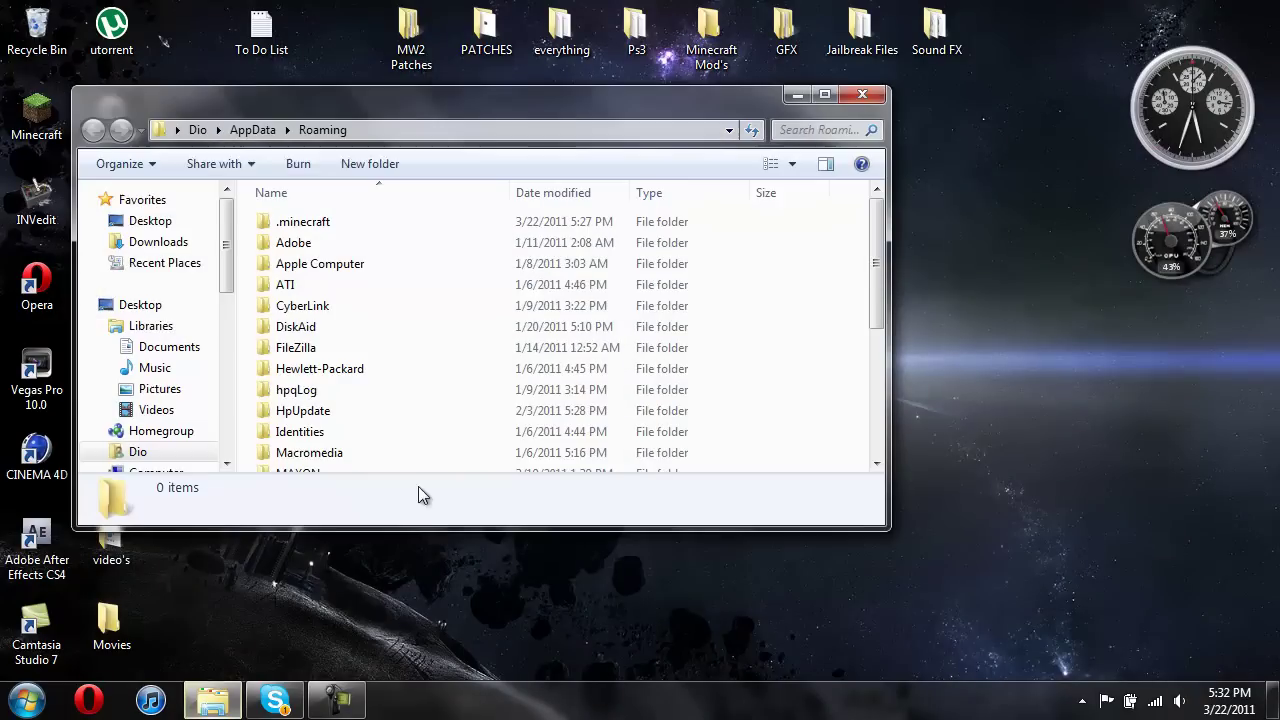
double_click(348, 222)
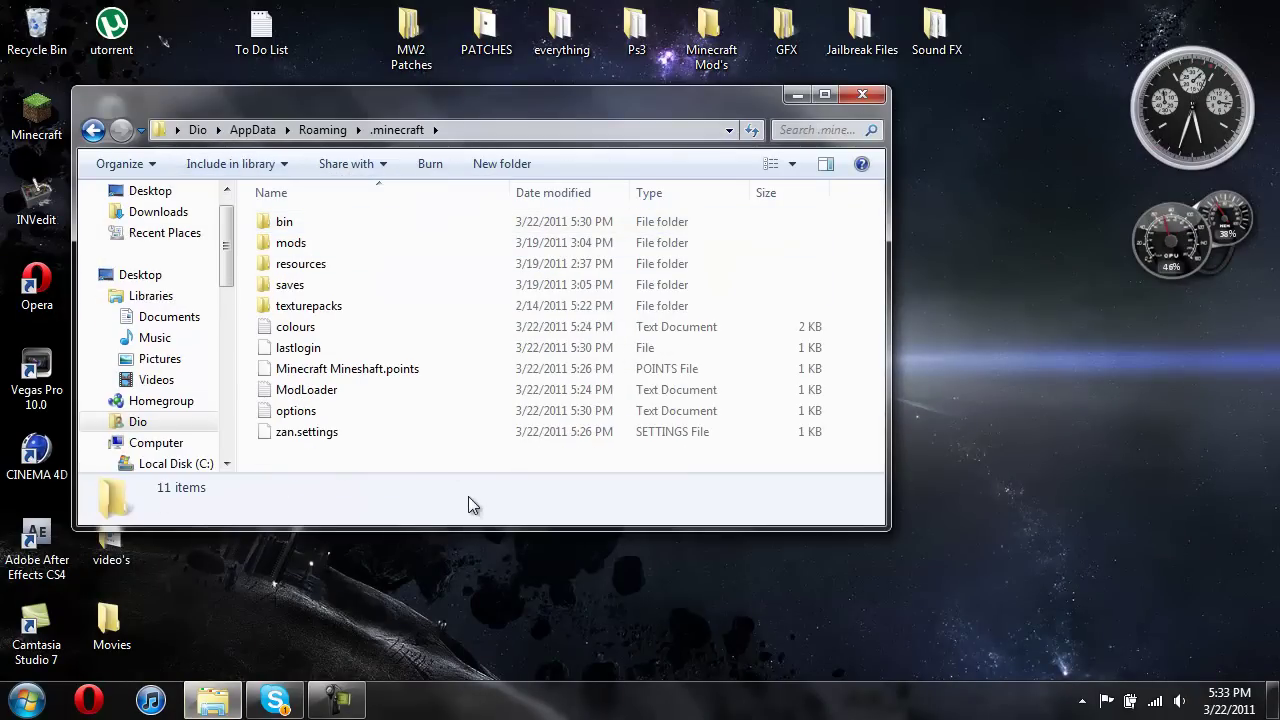
drag(543, 106, 673, 135)
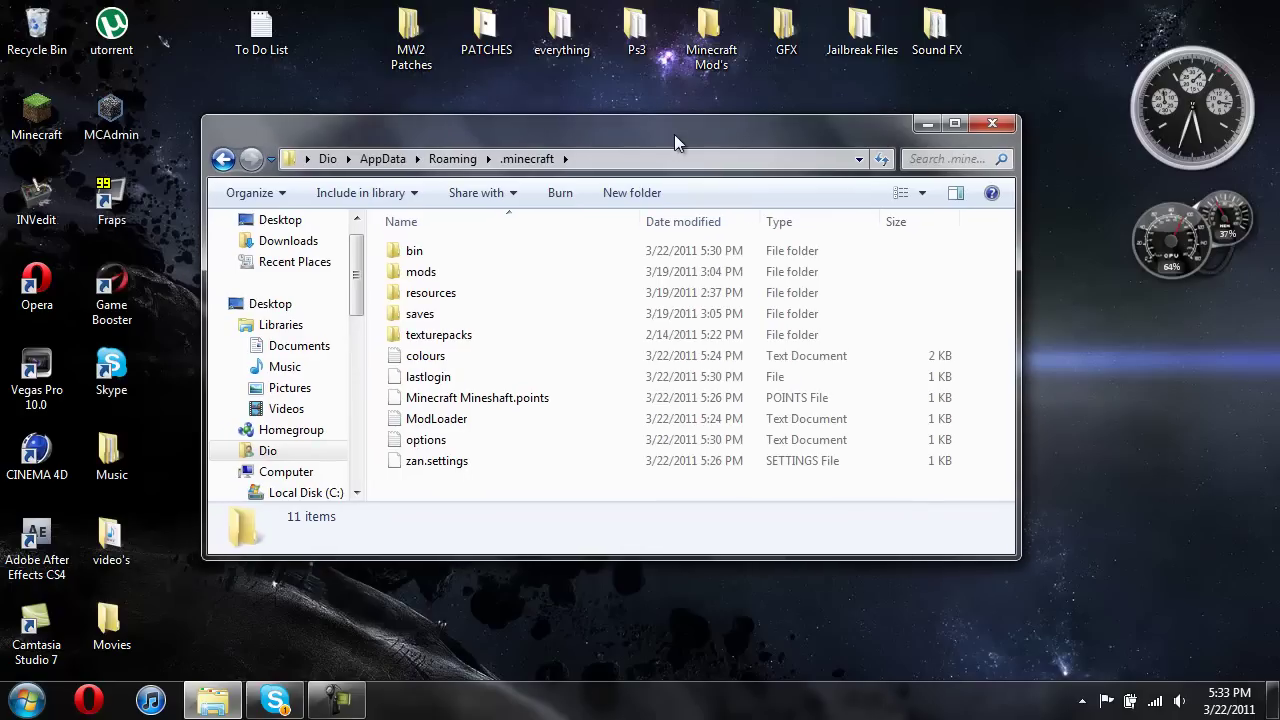
double_click(488, 250)
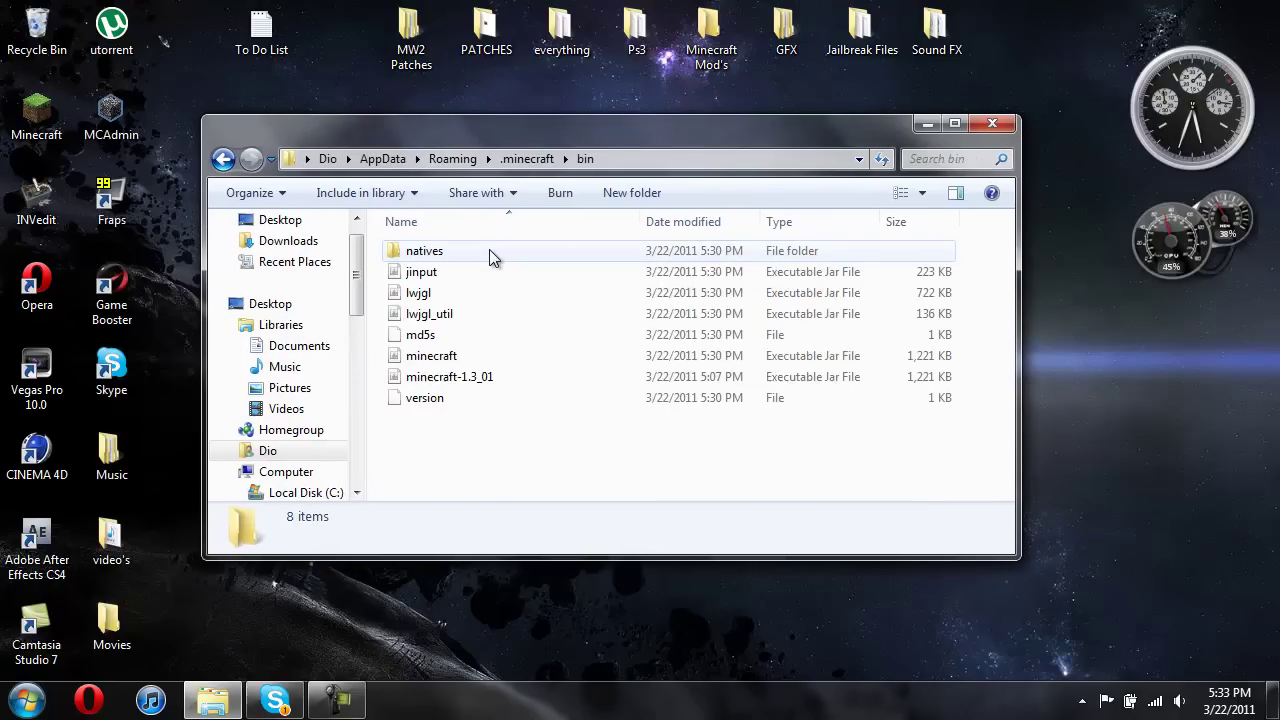
Open the context menu for minecraft.jar to open it with WinRAR.
click(469, 364)
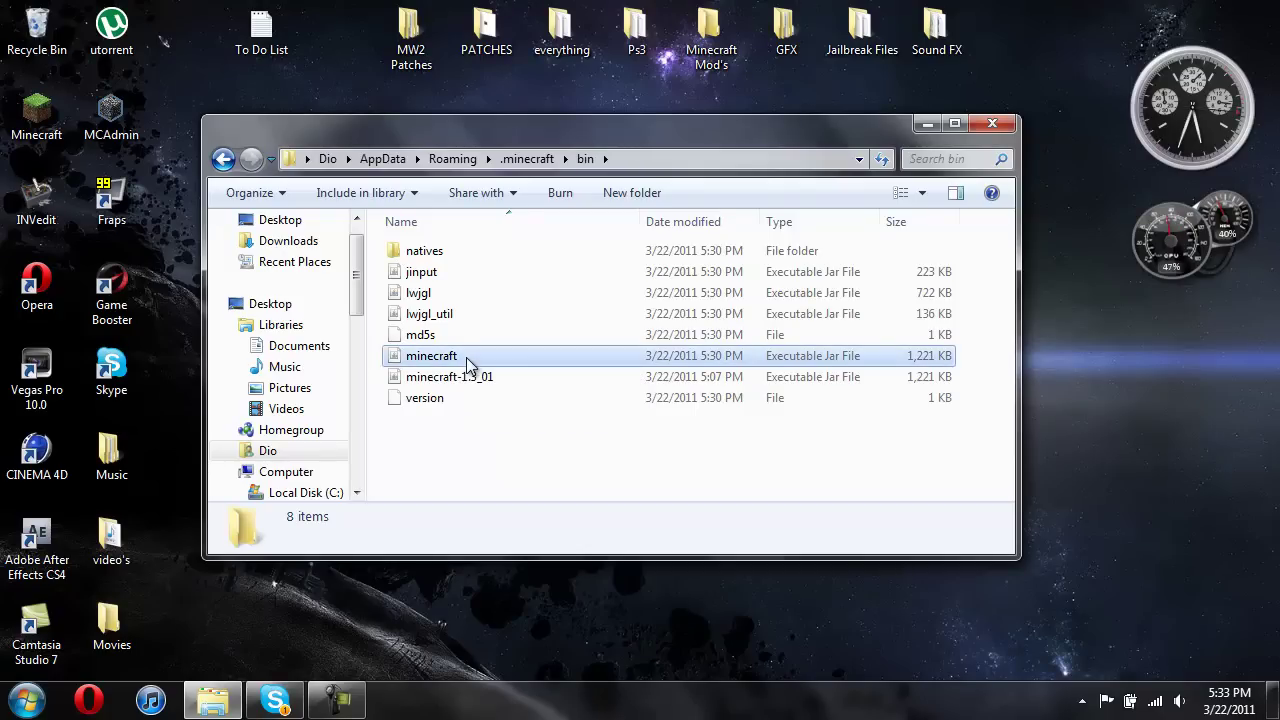
right_click(467, 362)
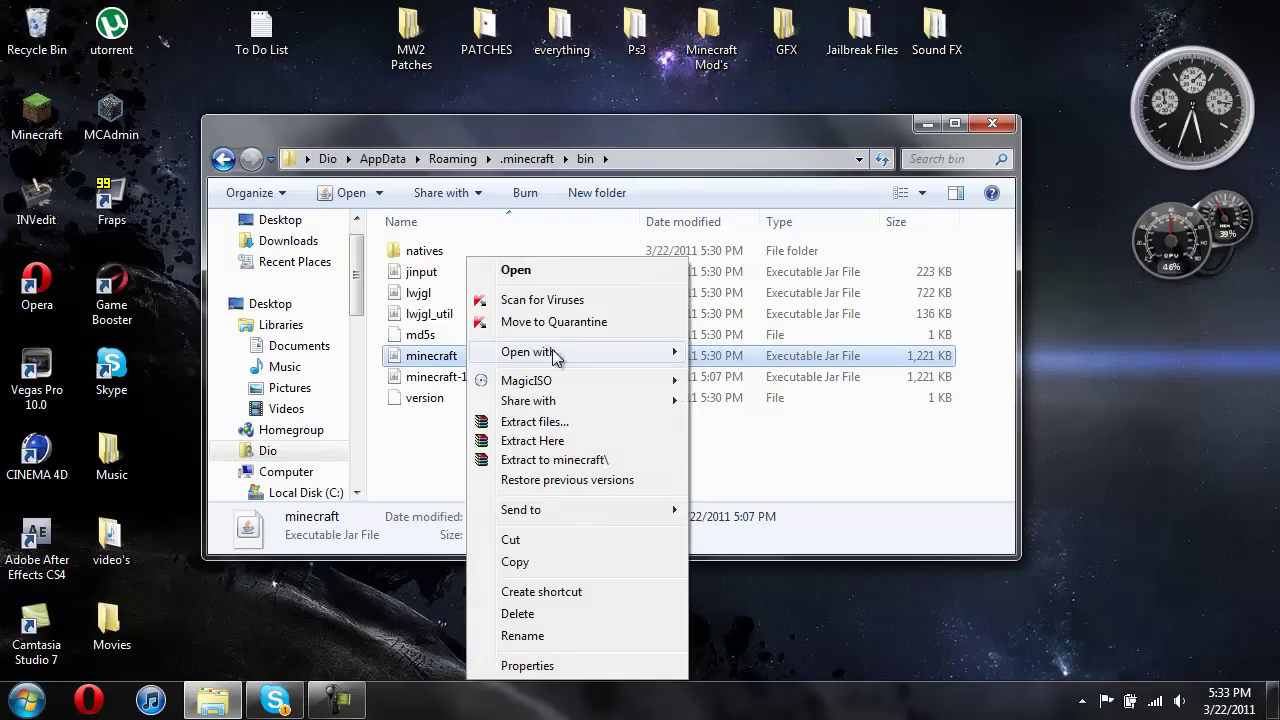
mouse_move(665, 352)
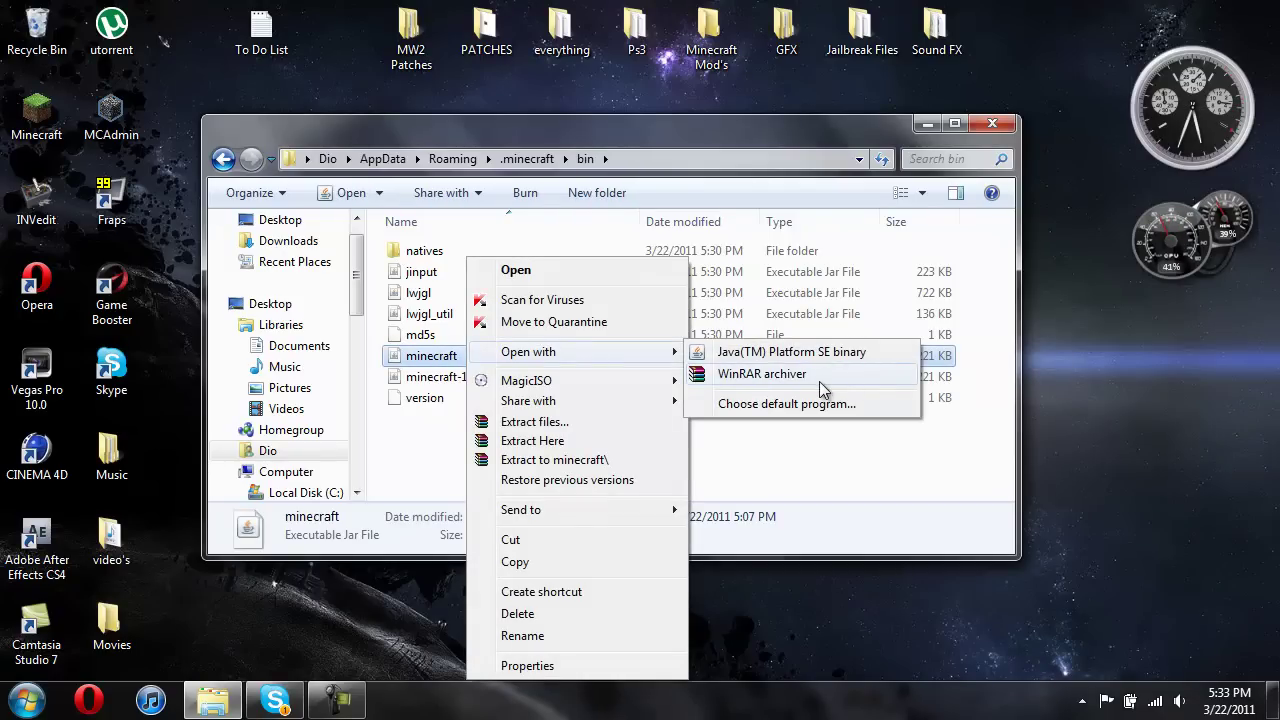
Open minecraft.jar in WinRAR, close the bin folder and dock the archive left.
click(762, 374)
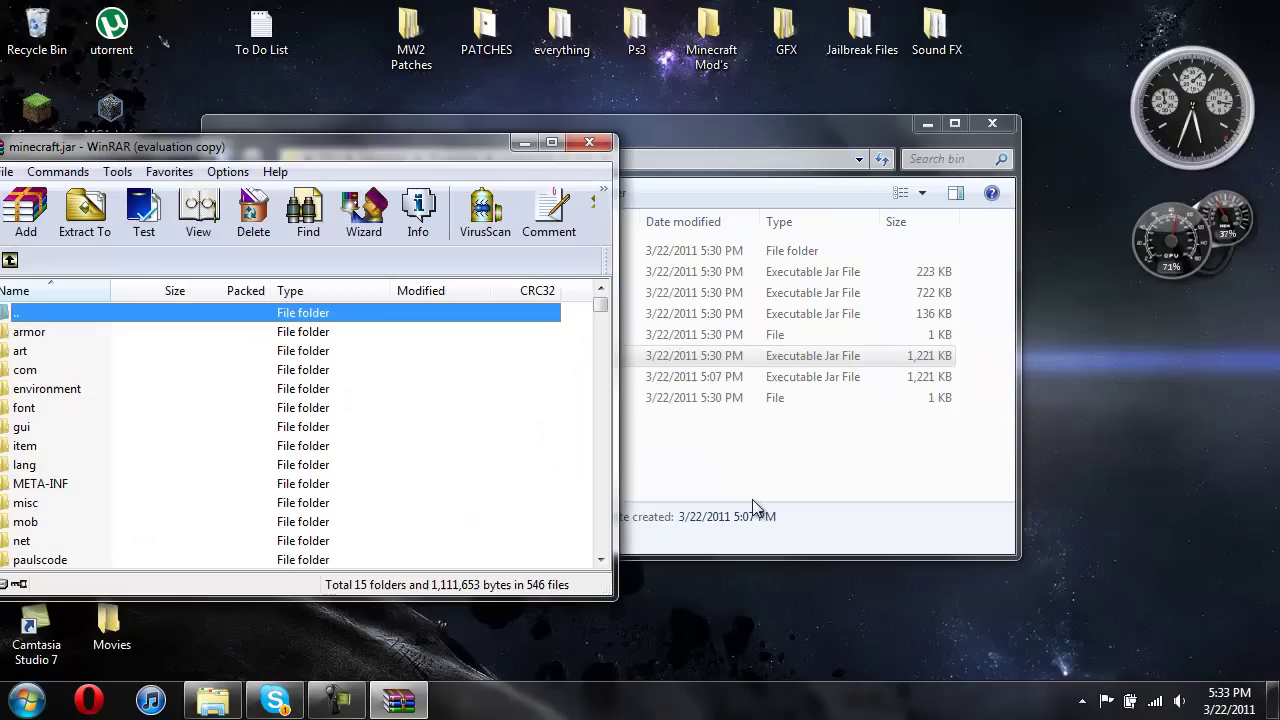
click(993, 125)
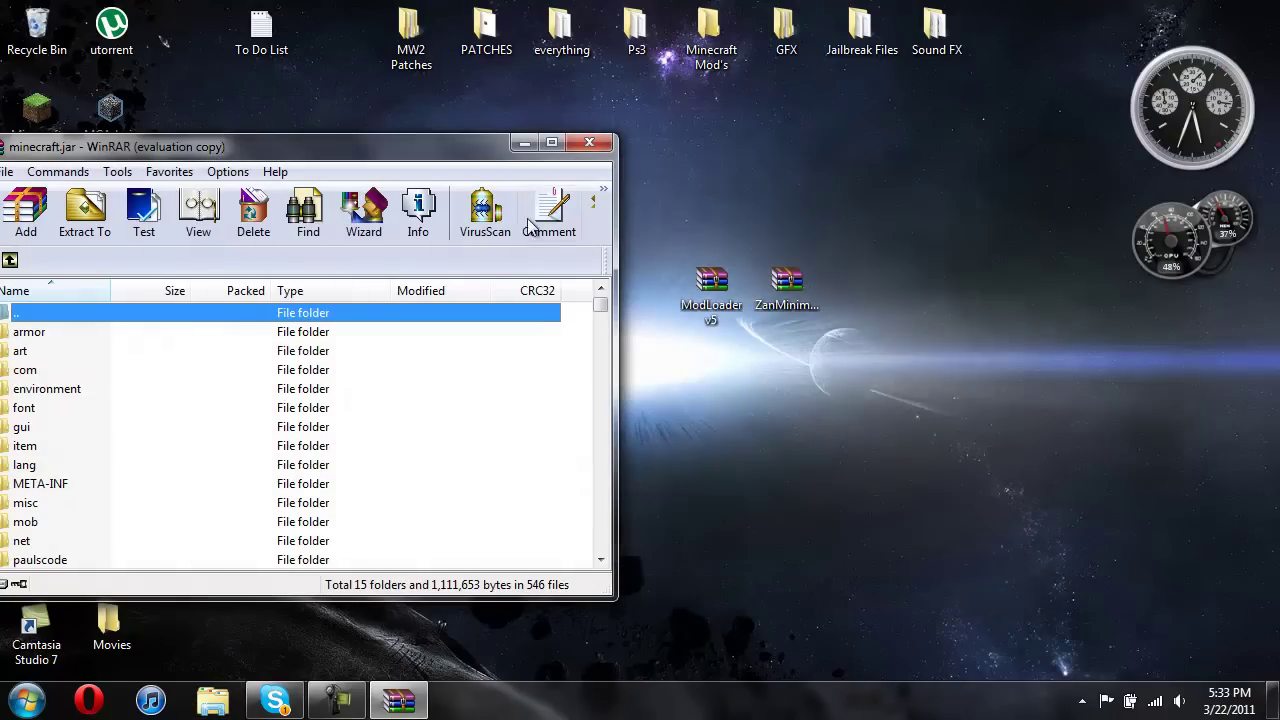
drag(480, 146, 0, 196)
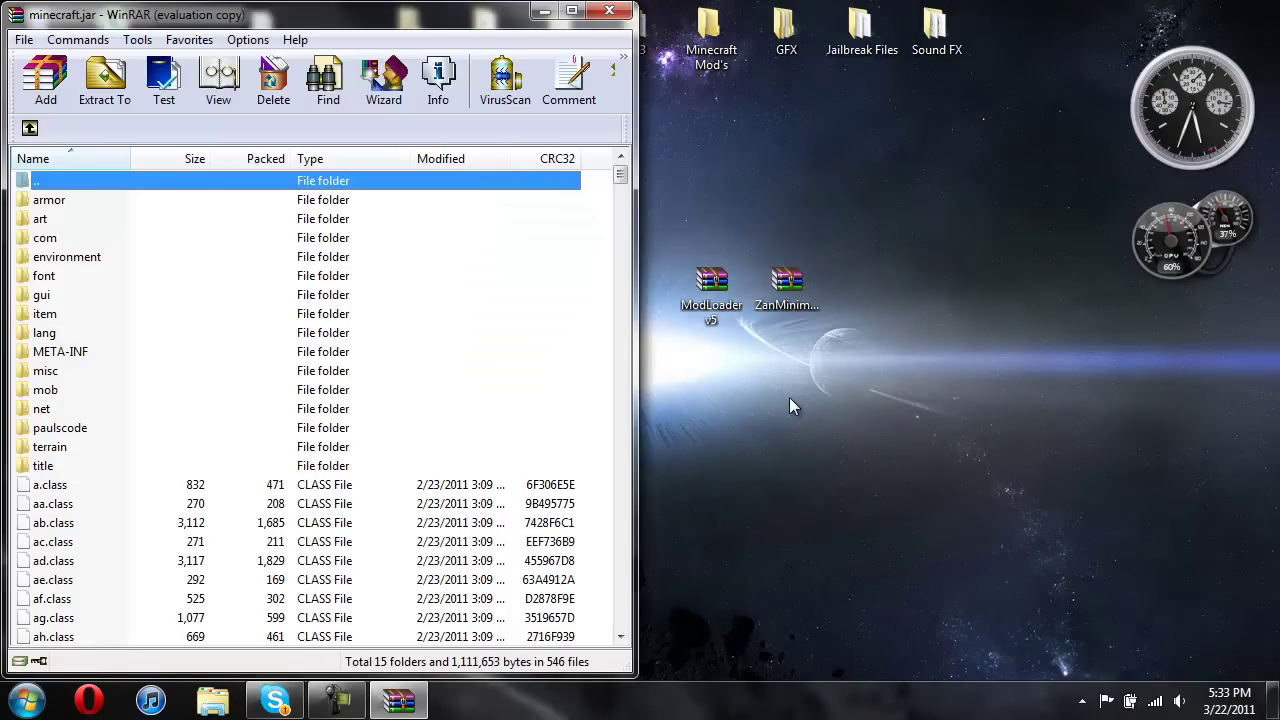
Copy all 12 ModLoader v5 class files into minecraft.jar, then close ModLoader v5.zip.
double_click(726, 278)
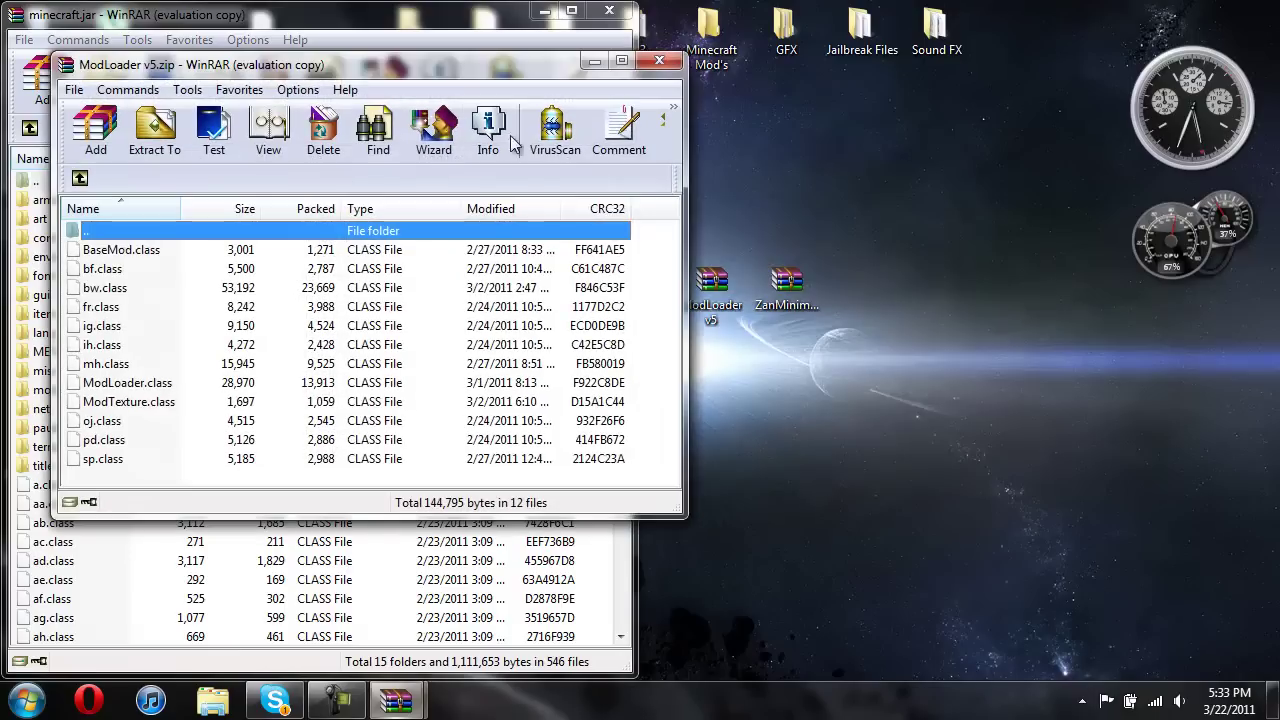
drag(476, 65, 1279, 64)
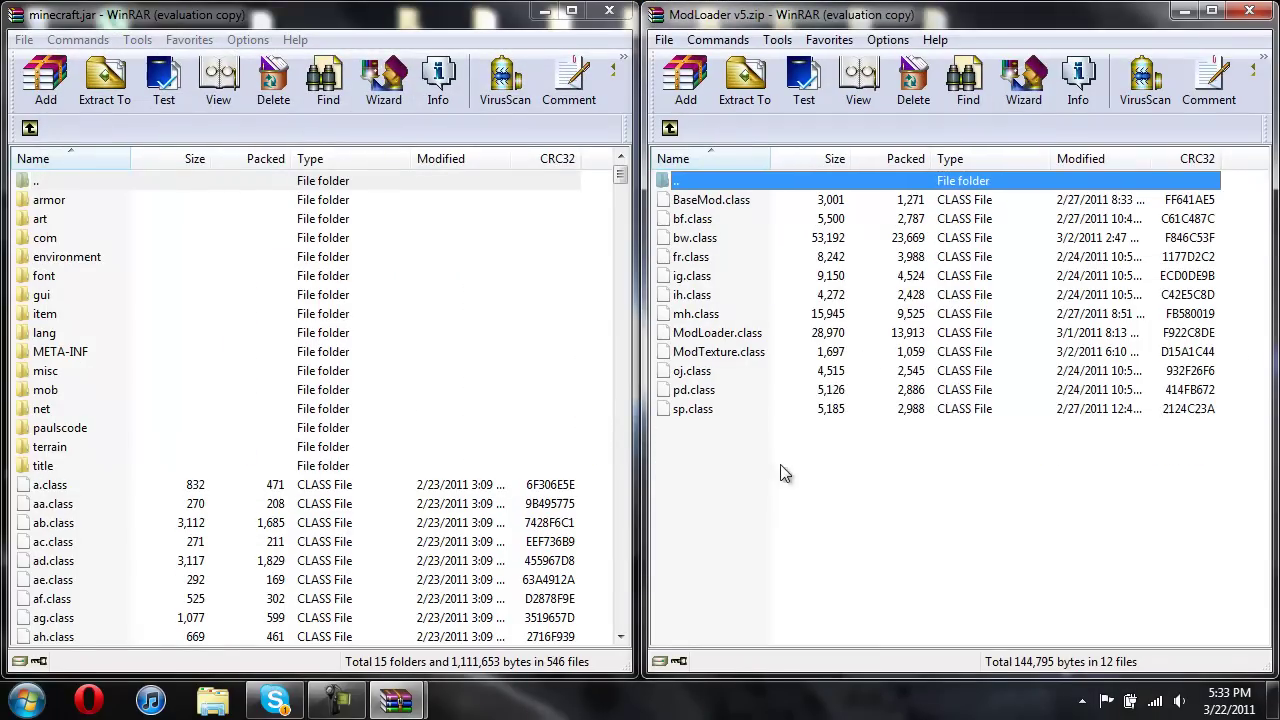
drag(785, 474, 793, 199)
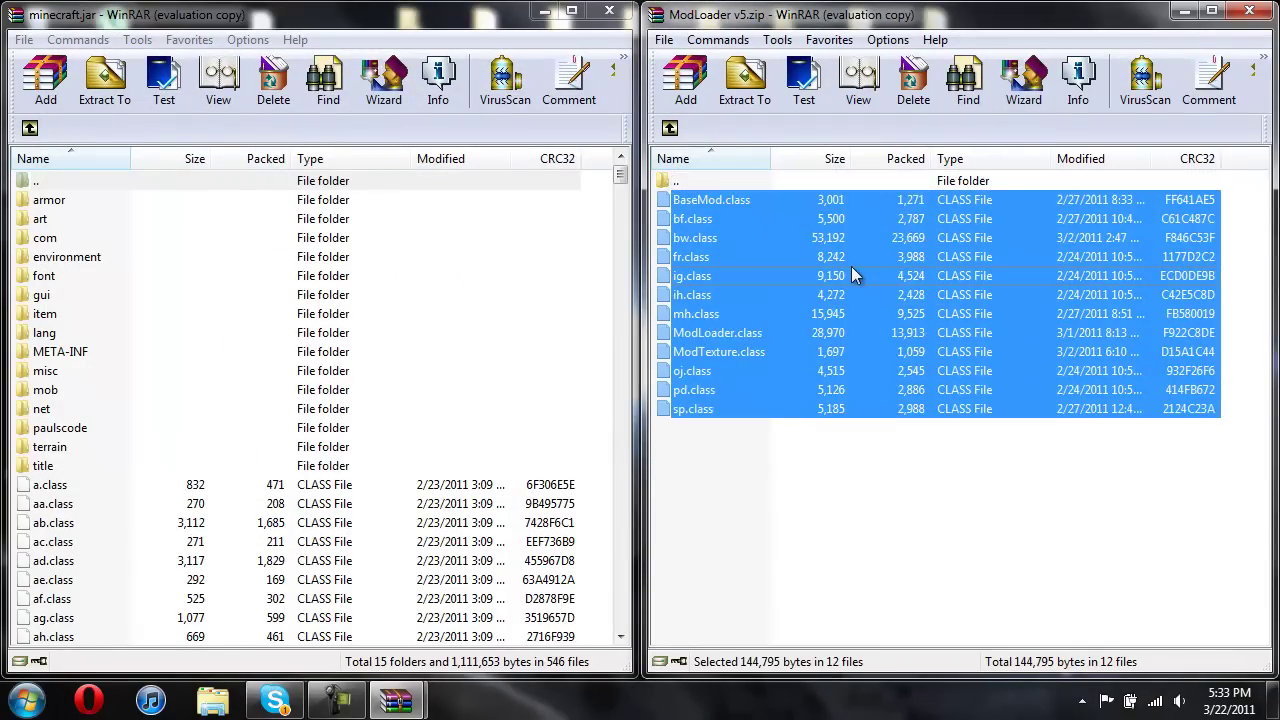
mouse_move(851, 266)
mouse_down()
mouse_move(418, 330)
mouse_move(286, 556)
mouse_up()
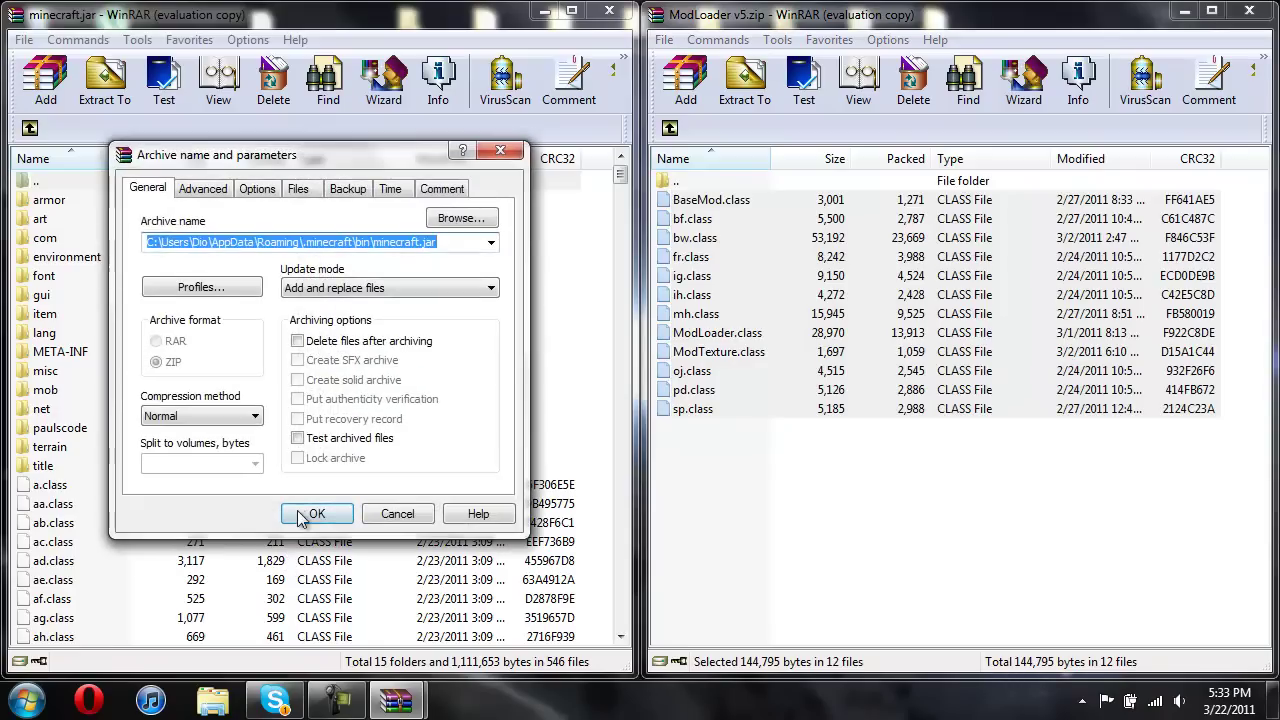
click(298, 512)
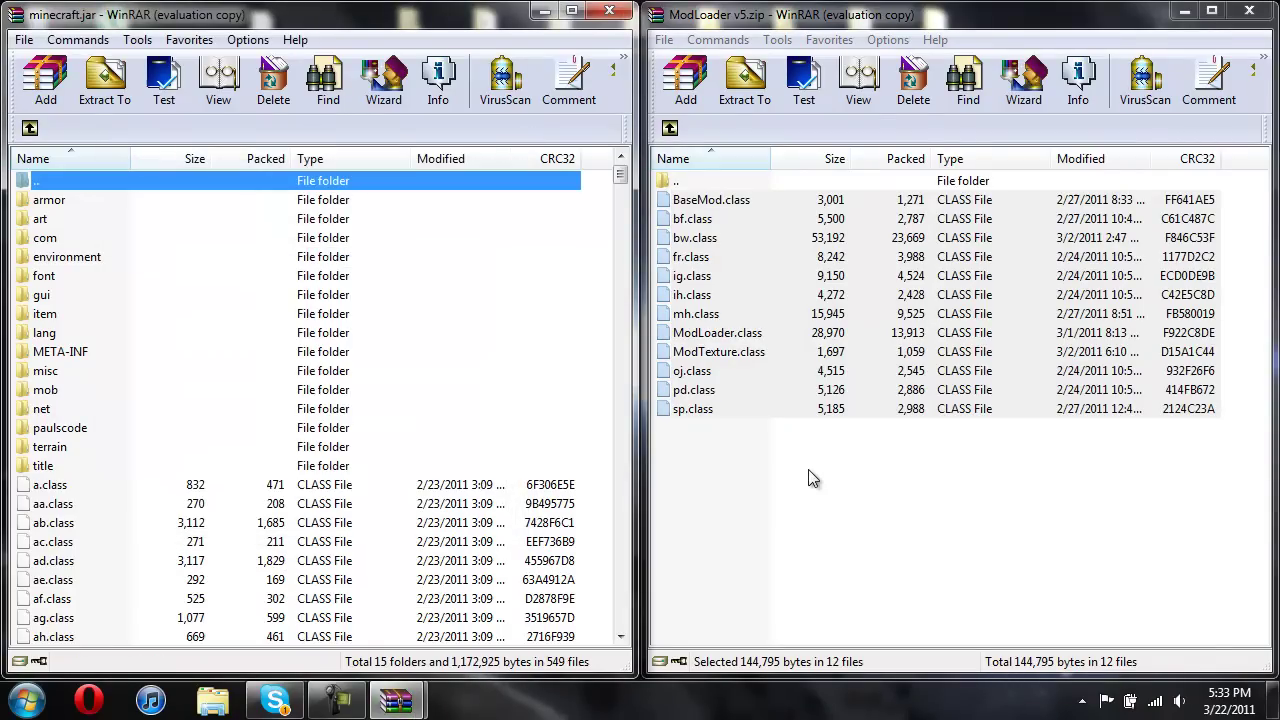
click(1249, 11)
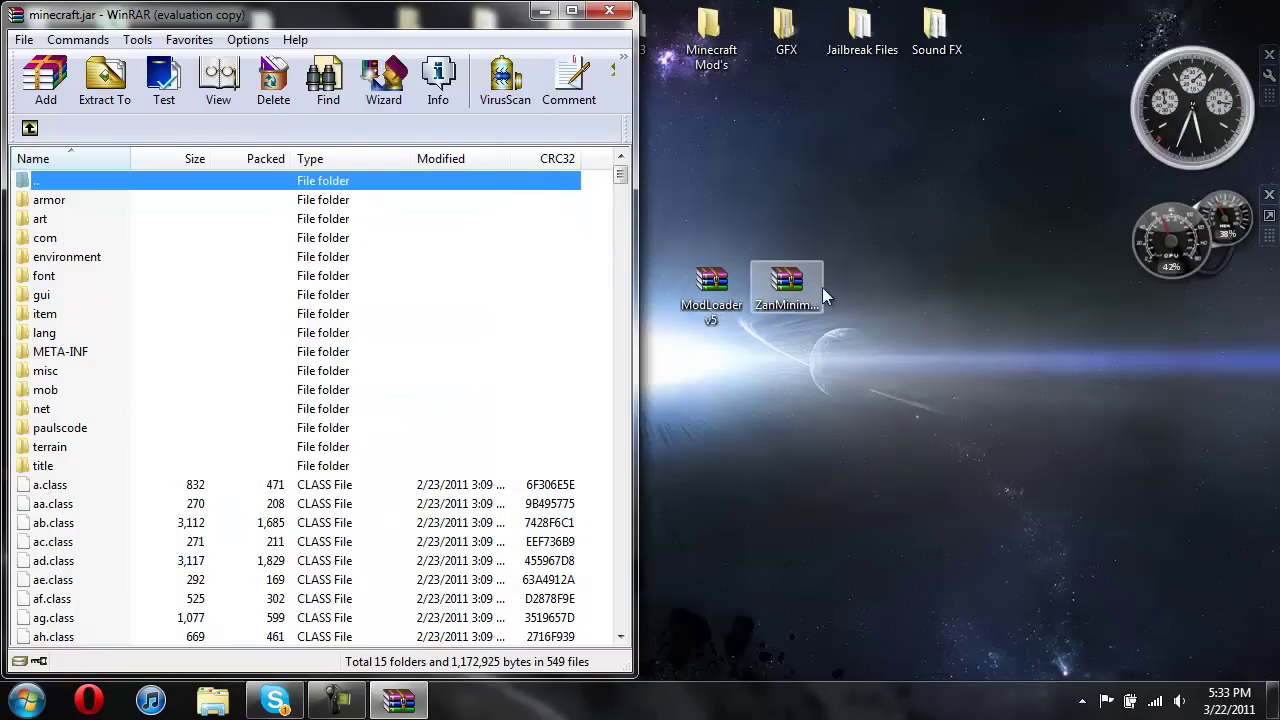
Drag all eight files from the ZanMinimap zip into minecraft.jar, bringing it to 557 files.
double_click(816, 278)
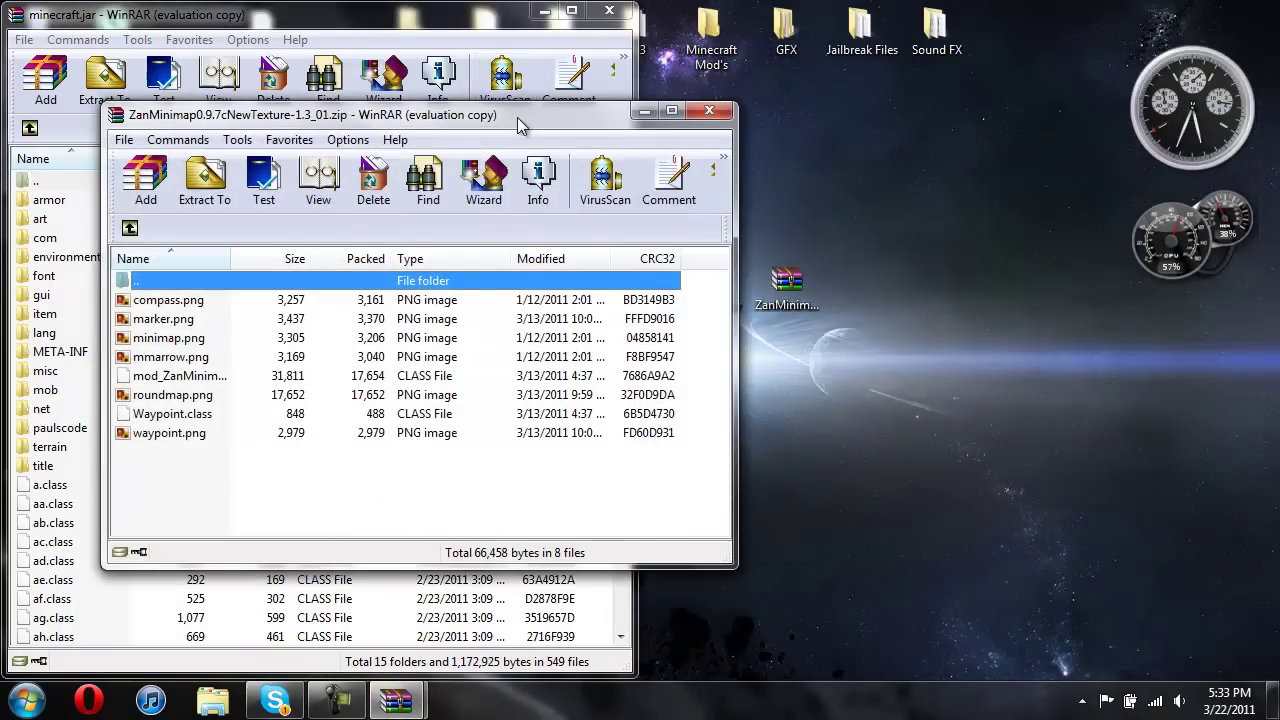
drag(480, 58, 1279, 150)
drag(738, 446, 753, 208)
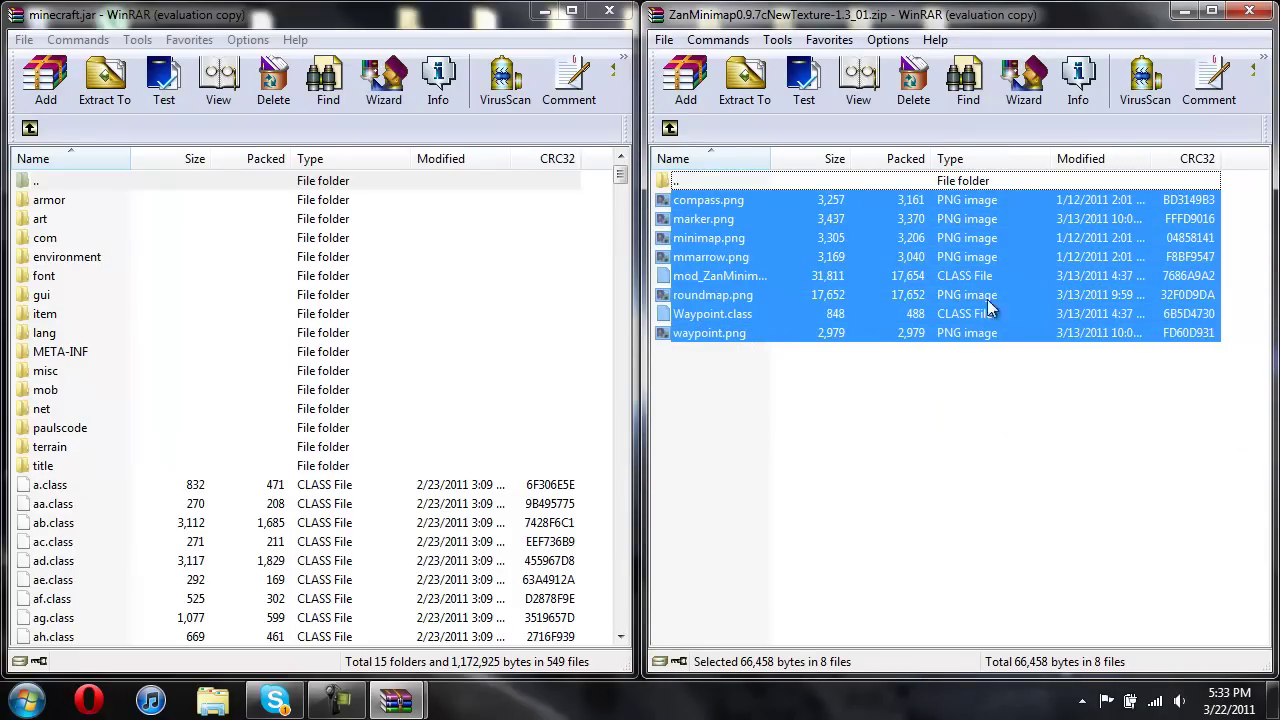
mouse_move(964, 280)
mouse_down()
mouse_move(760, 262)
mouse_move(449, 523)
mouse_move(430, 518)
mouse_up()
click(293, 516)
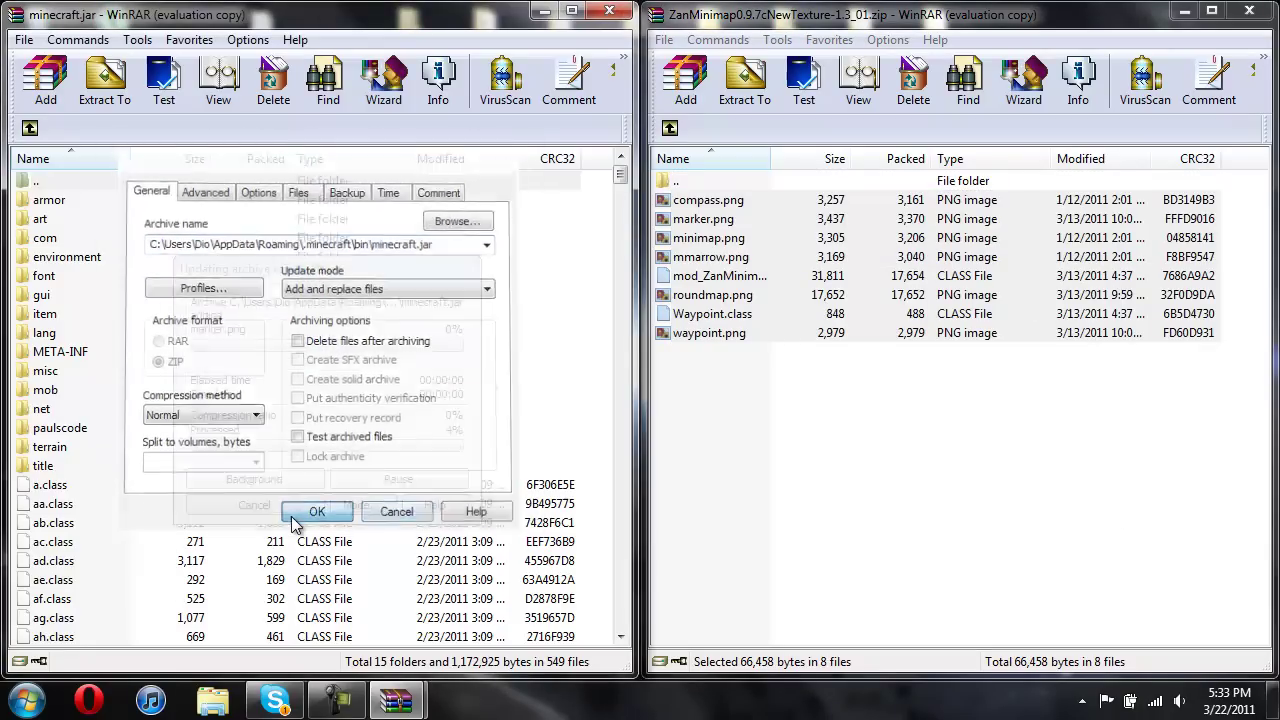
Close the ZanMinimap and minecraft.jar windows and select both mod archives on the desktop.
click(1249, 11)
click(609, 11)
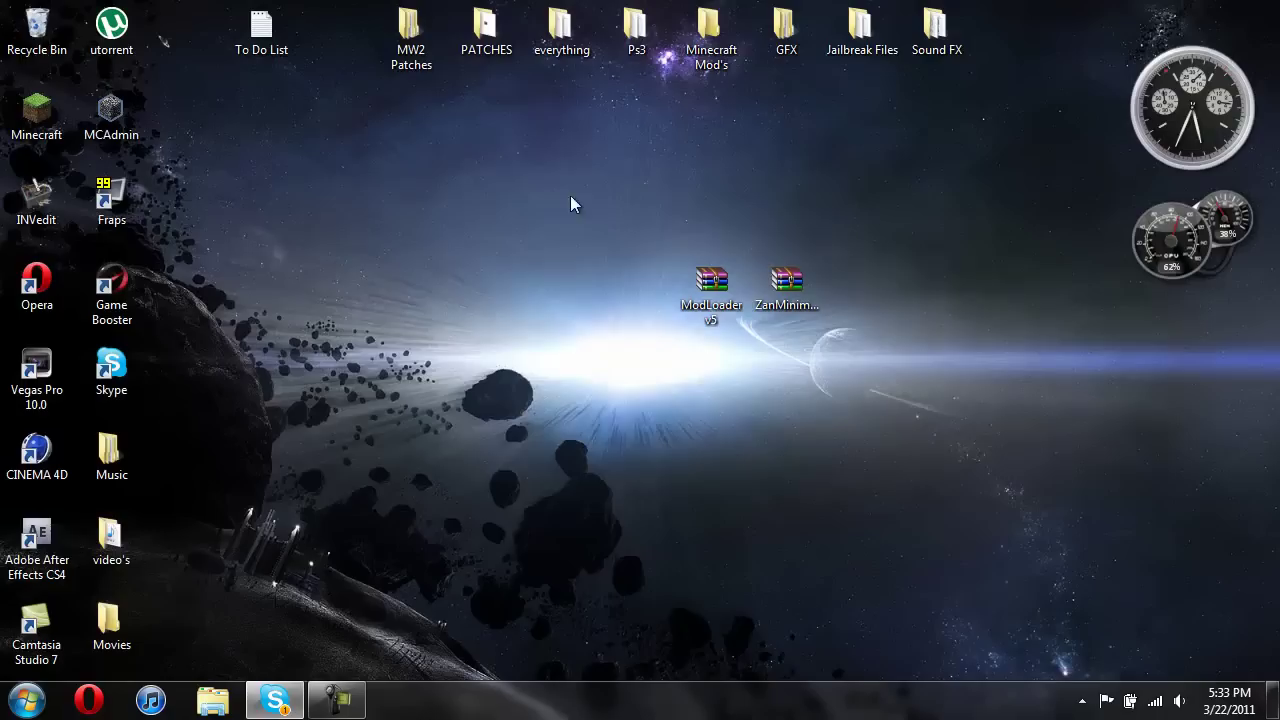
mouse_move(552, 212)
mouse_down()
mouse_move(624, 217)
mouse_move(998, 373)
mouse_move(988, 456)
mouse_up()
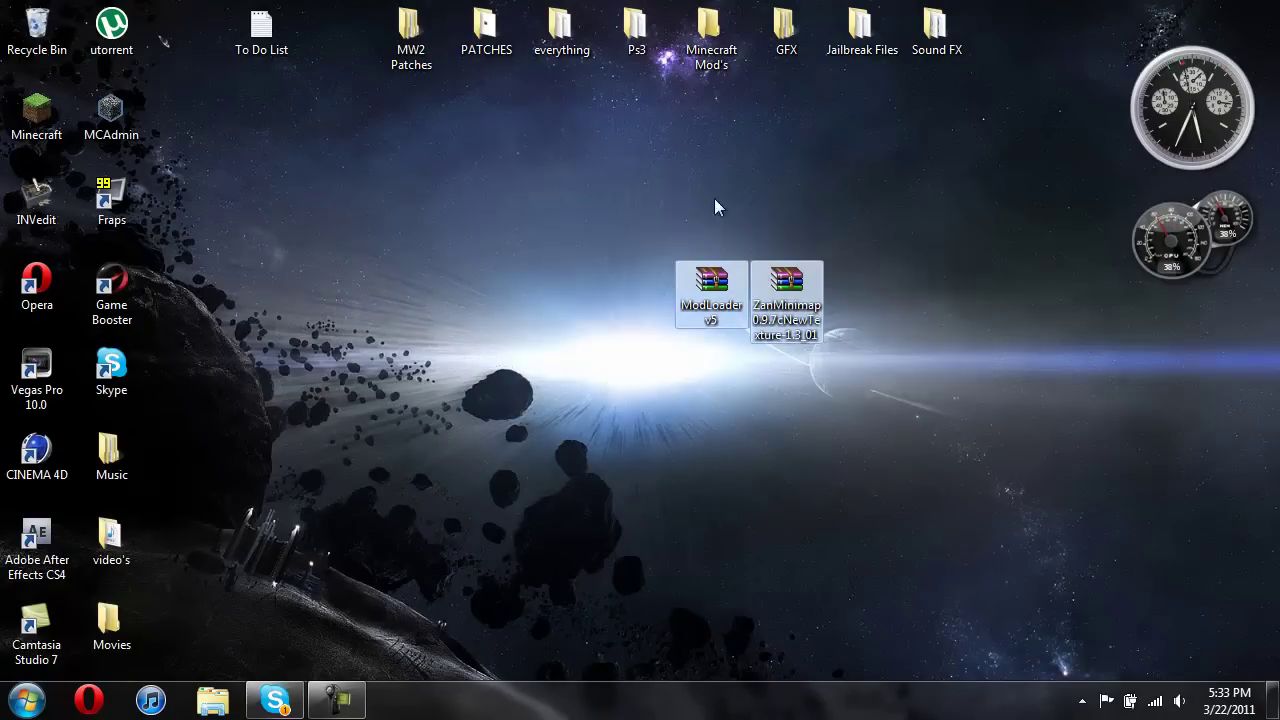
mouse_move(634, 183)
mouse_down()
mouse_move(930, 358)
mouse_move(557, 363)
mouse_move(530, 188)
mouse_up()
click(349, 706)
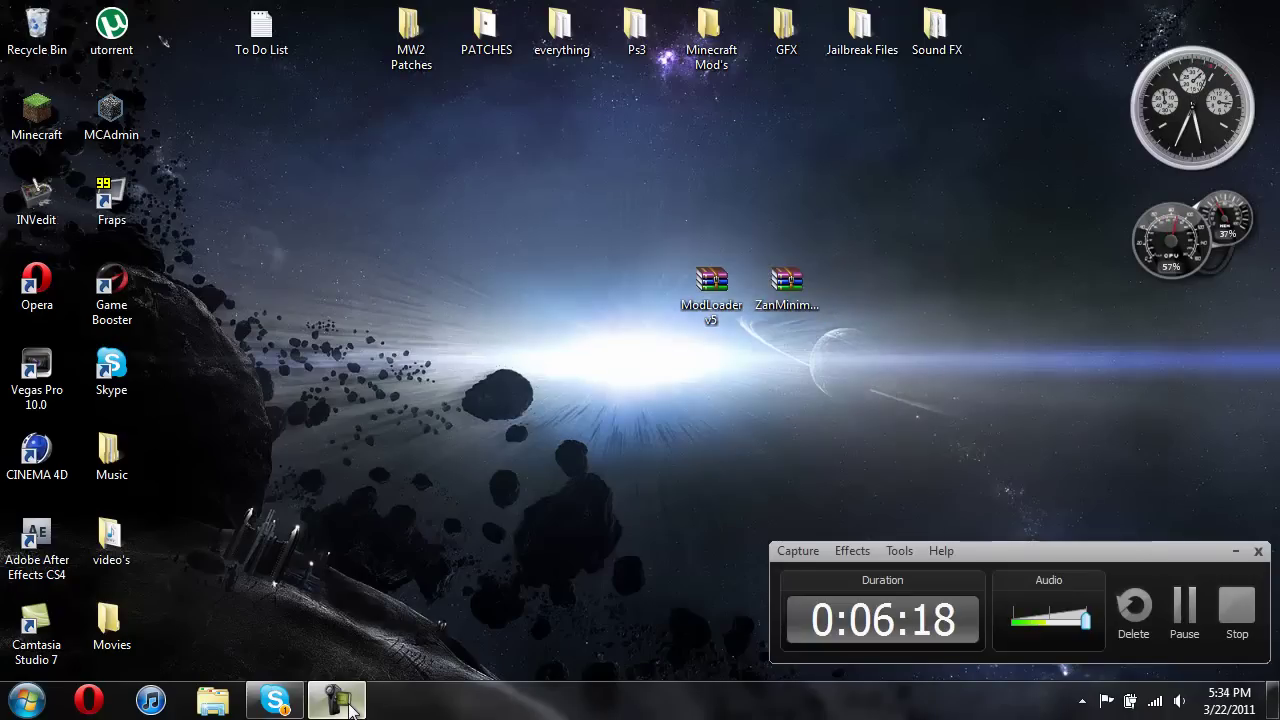